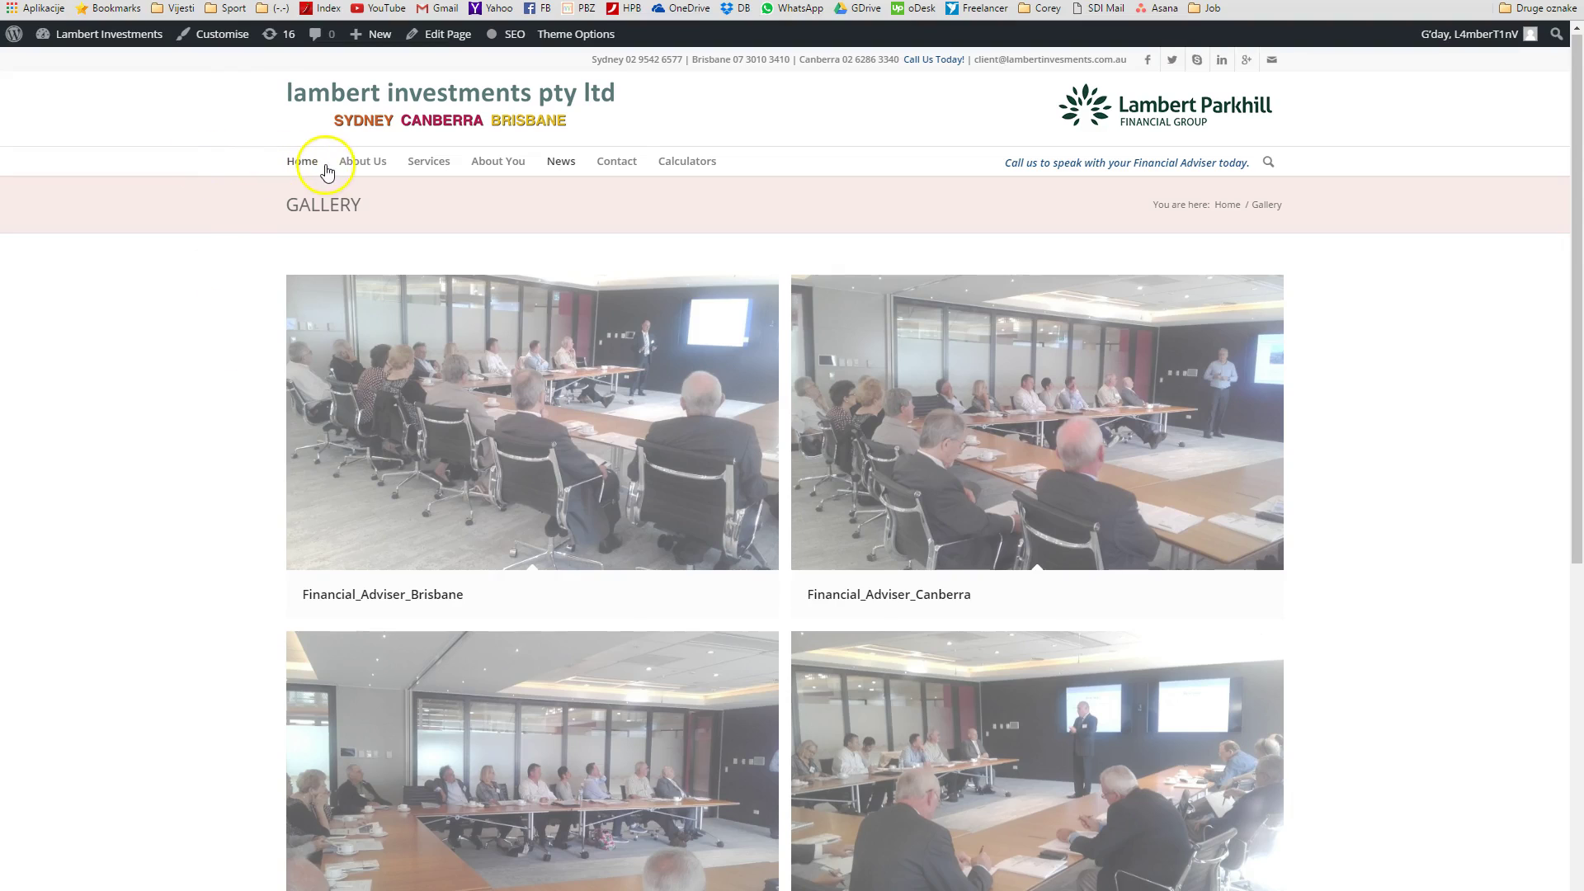
Go to the site's Gallery page.
mouse_move(555, 164)
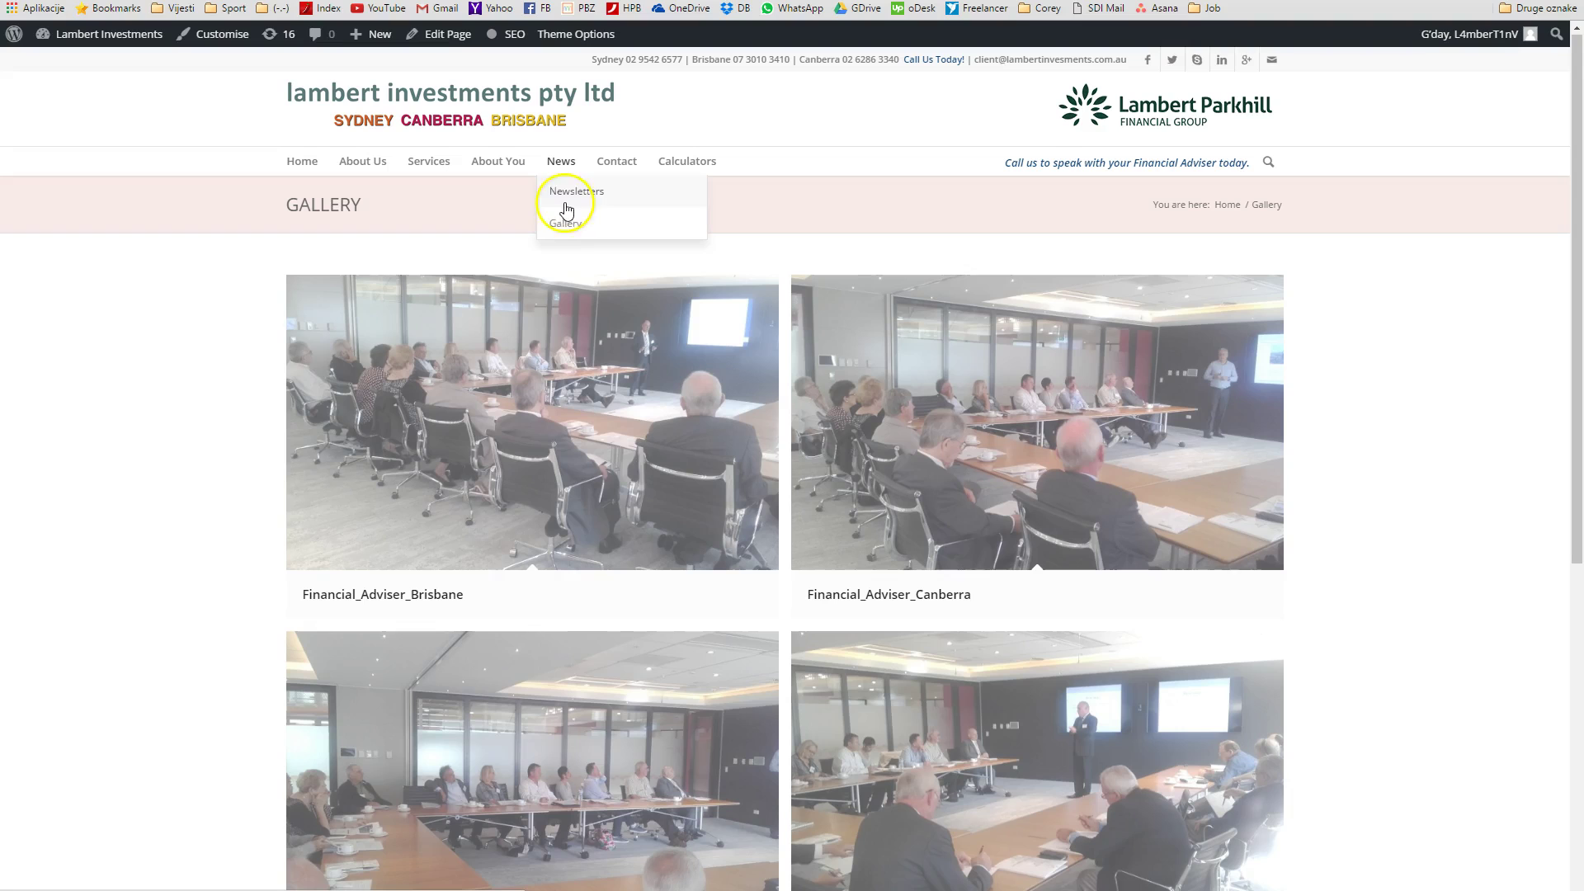
left_click(568, 226)
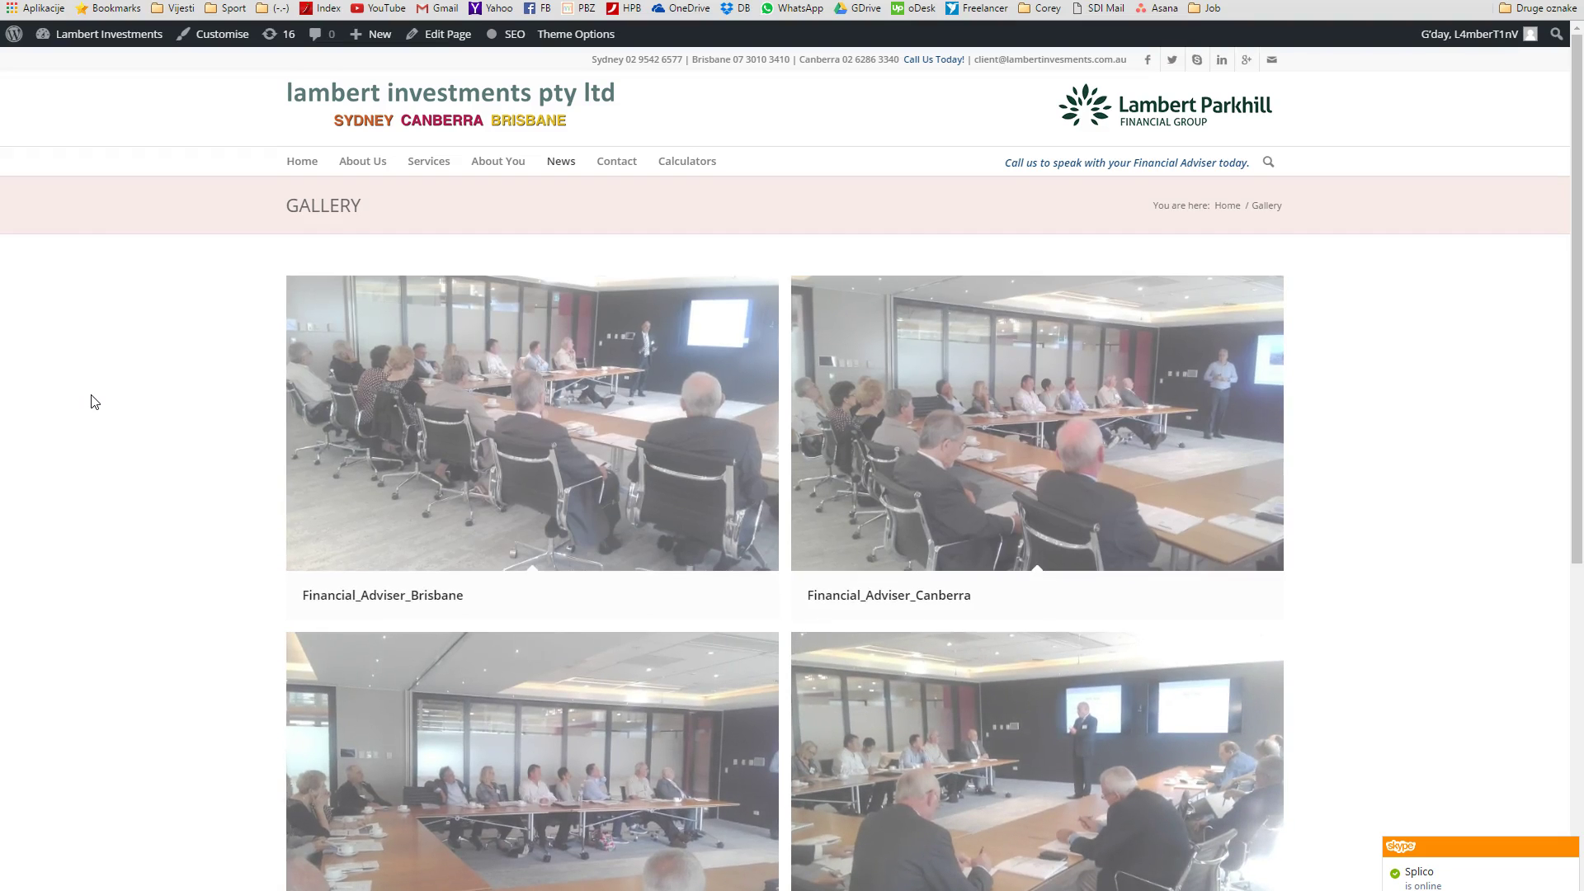
mouse_move(166, 300)
left_mouse_down()
mouse_move(156, 311)
mouse_move(188, 311)
left_mouse_up()
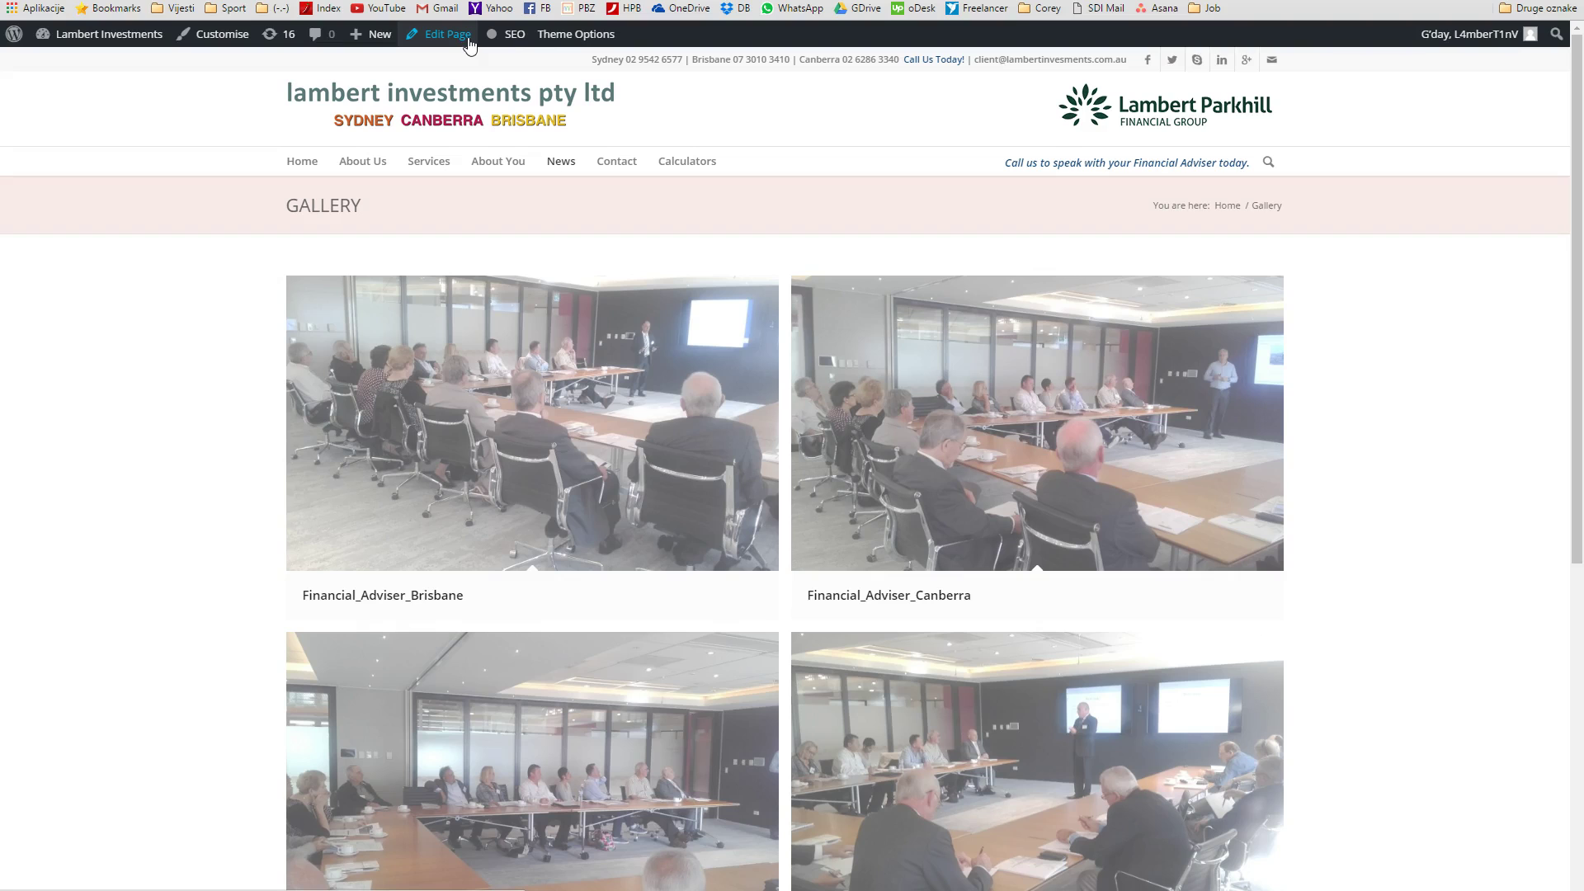
Open the Gallery page in the editor and scroll to the Masonry Gallery in Avia Layout Builder.
left_click(467, 41)
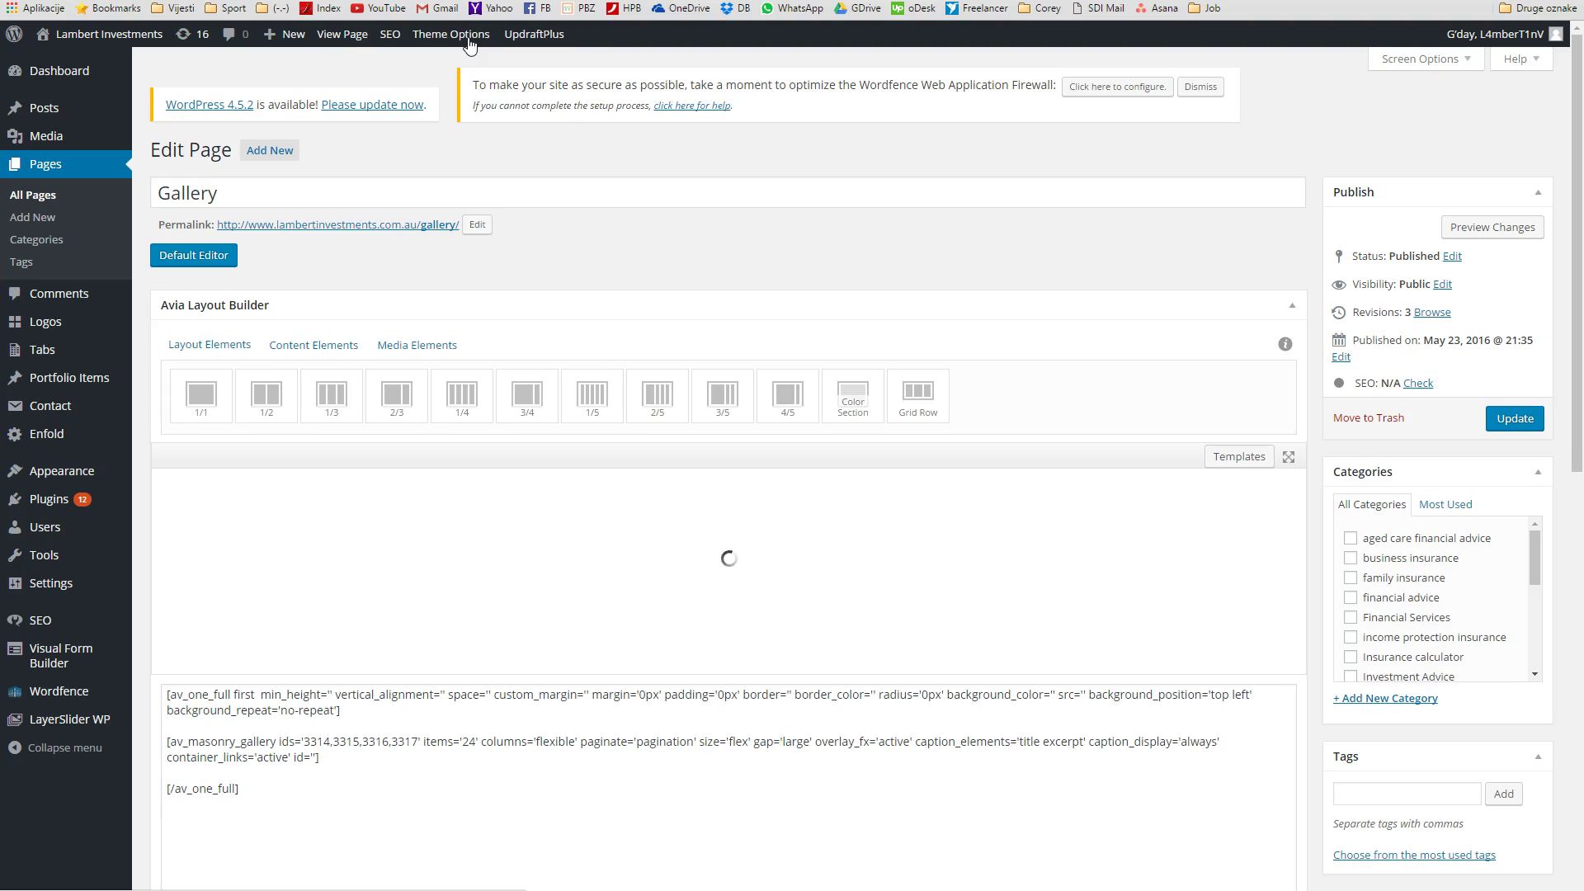
mouse_move(470, 46)
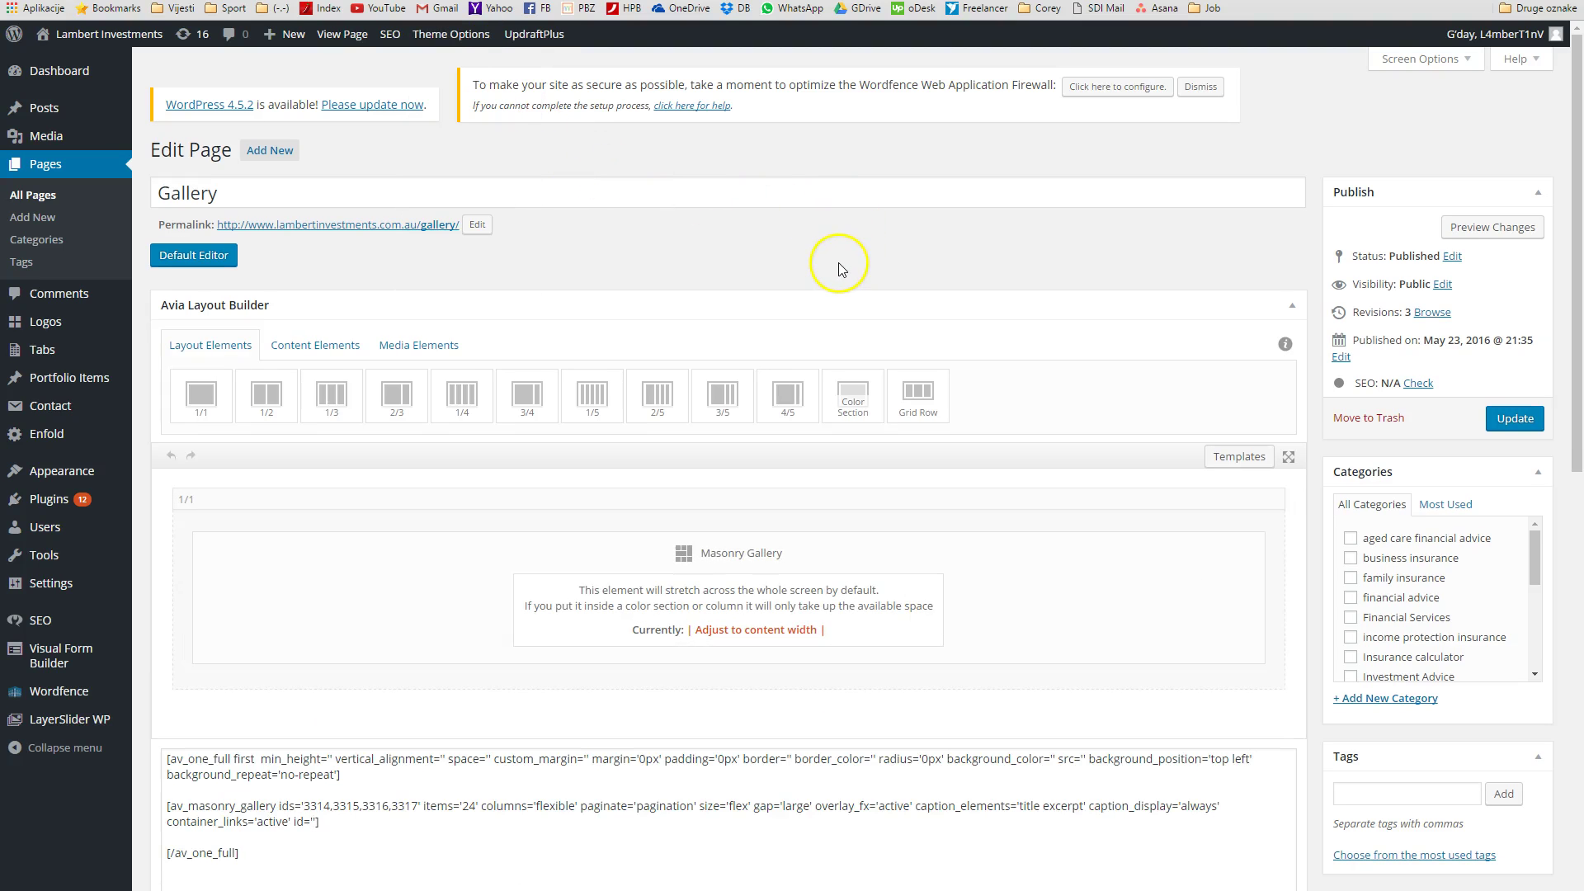
scroll(842, 270, "down", 1)
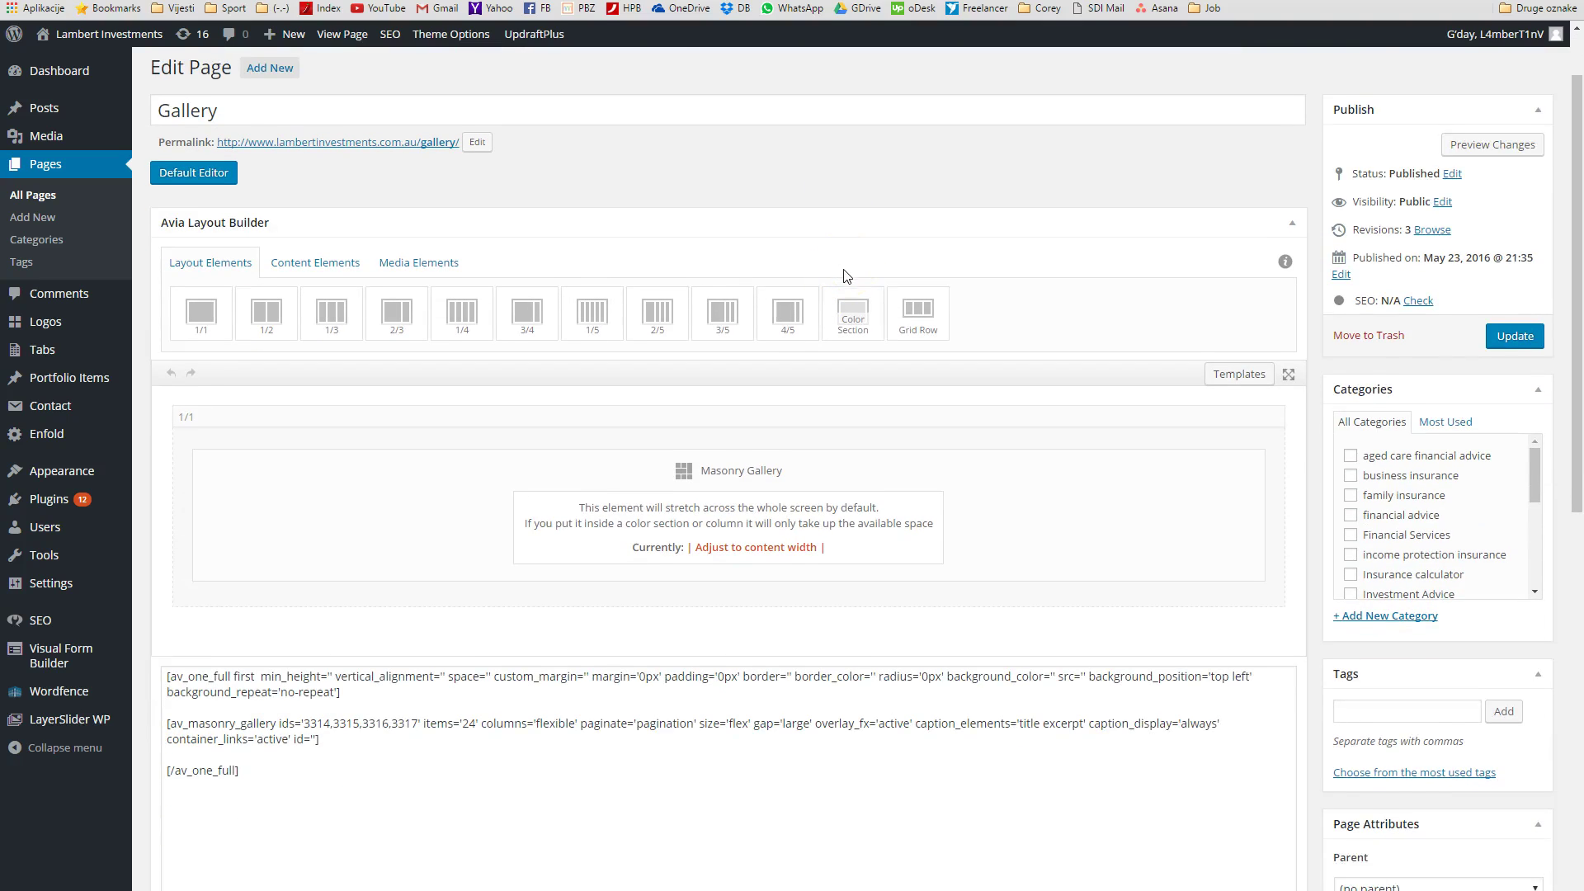
scroll(845, 274, "up", 1)
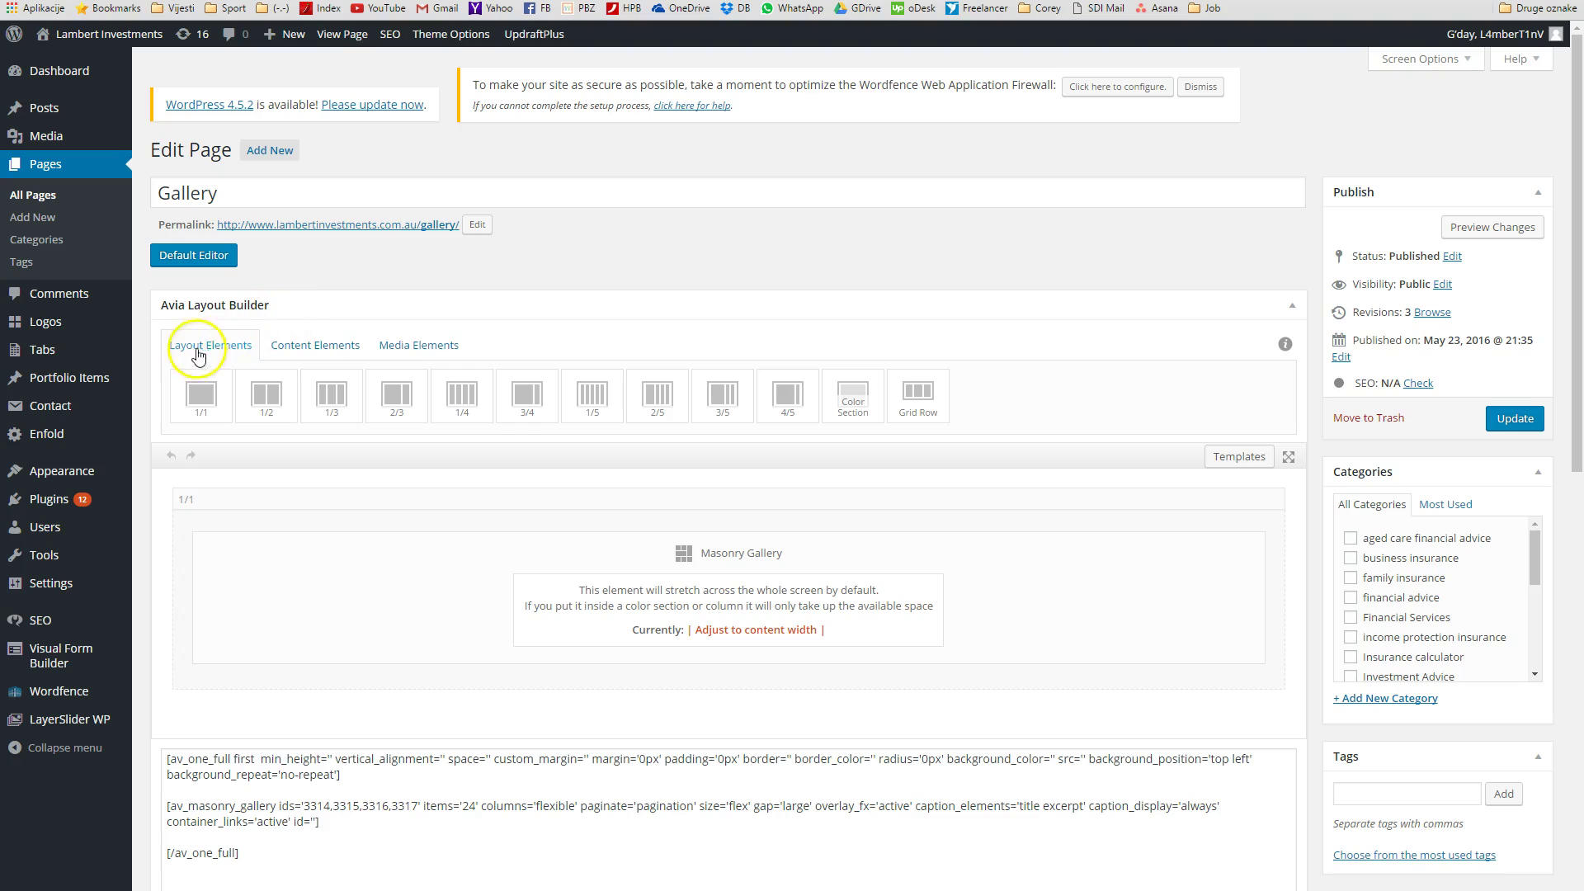
scroll(726, 544, "down", 1)
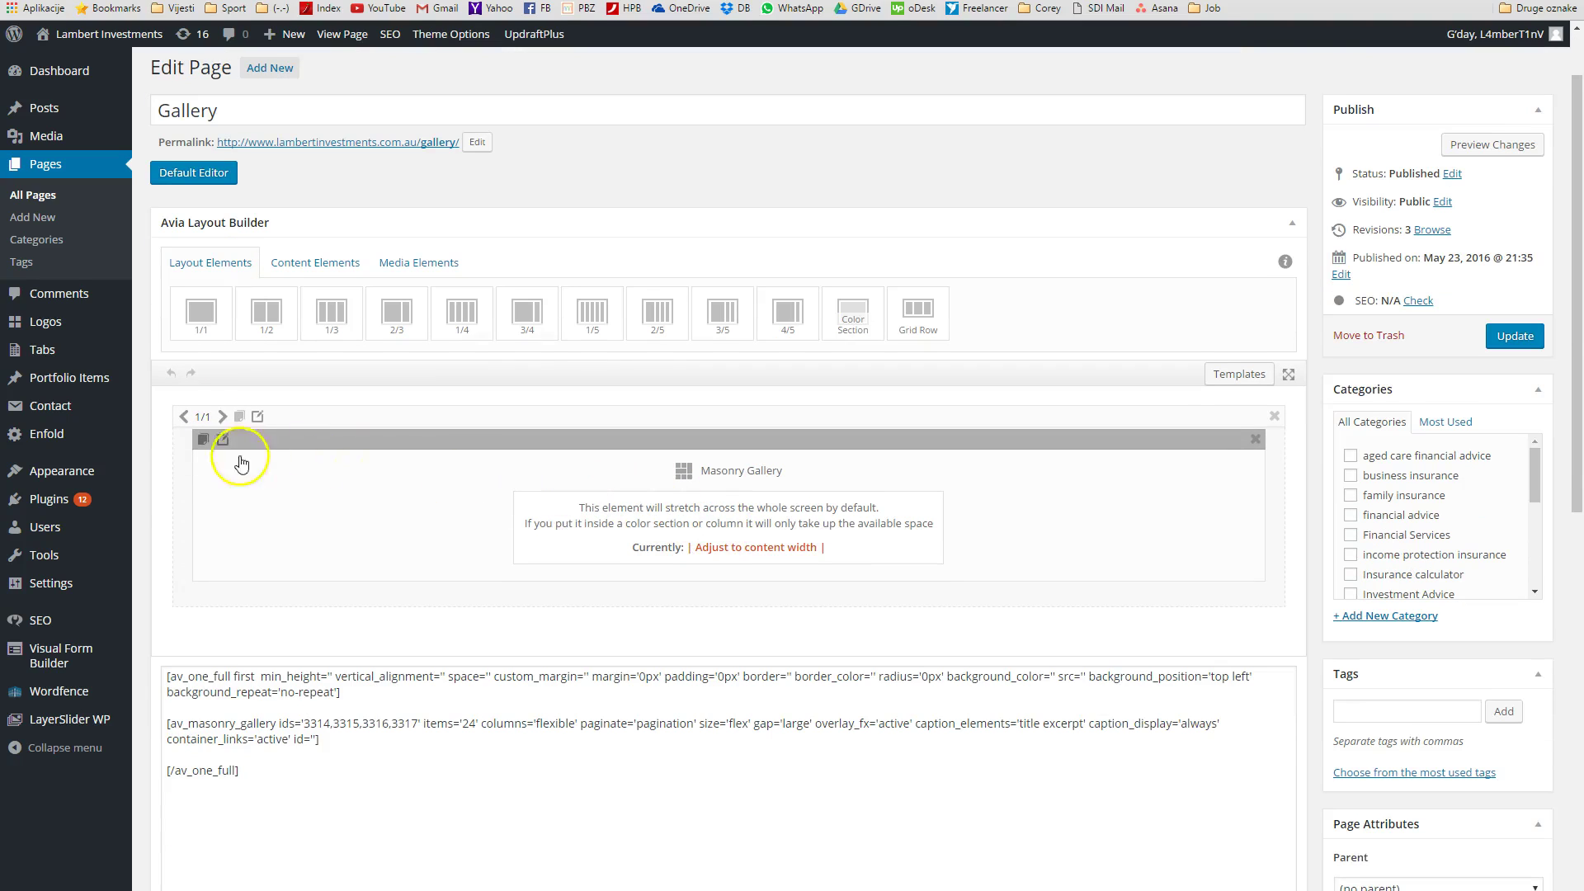
Open the Masonry Gallery element's settings to see its four images and 24-per-page option.
left_click(727, 491)
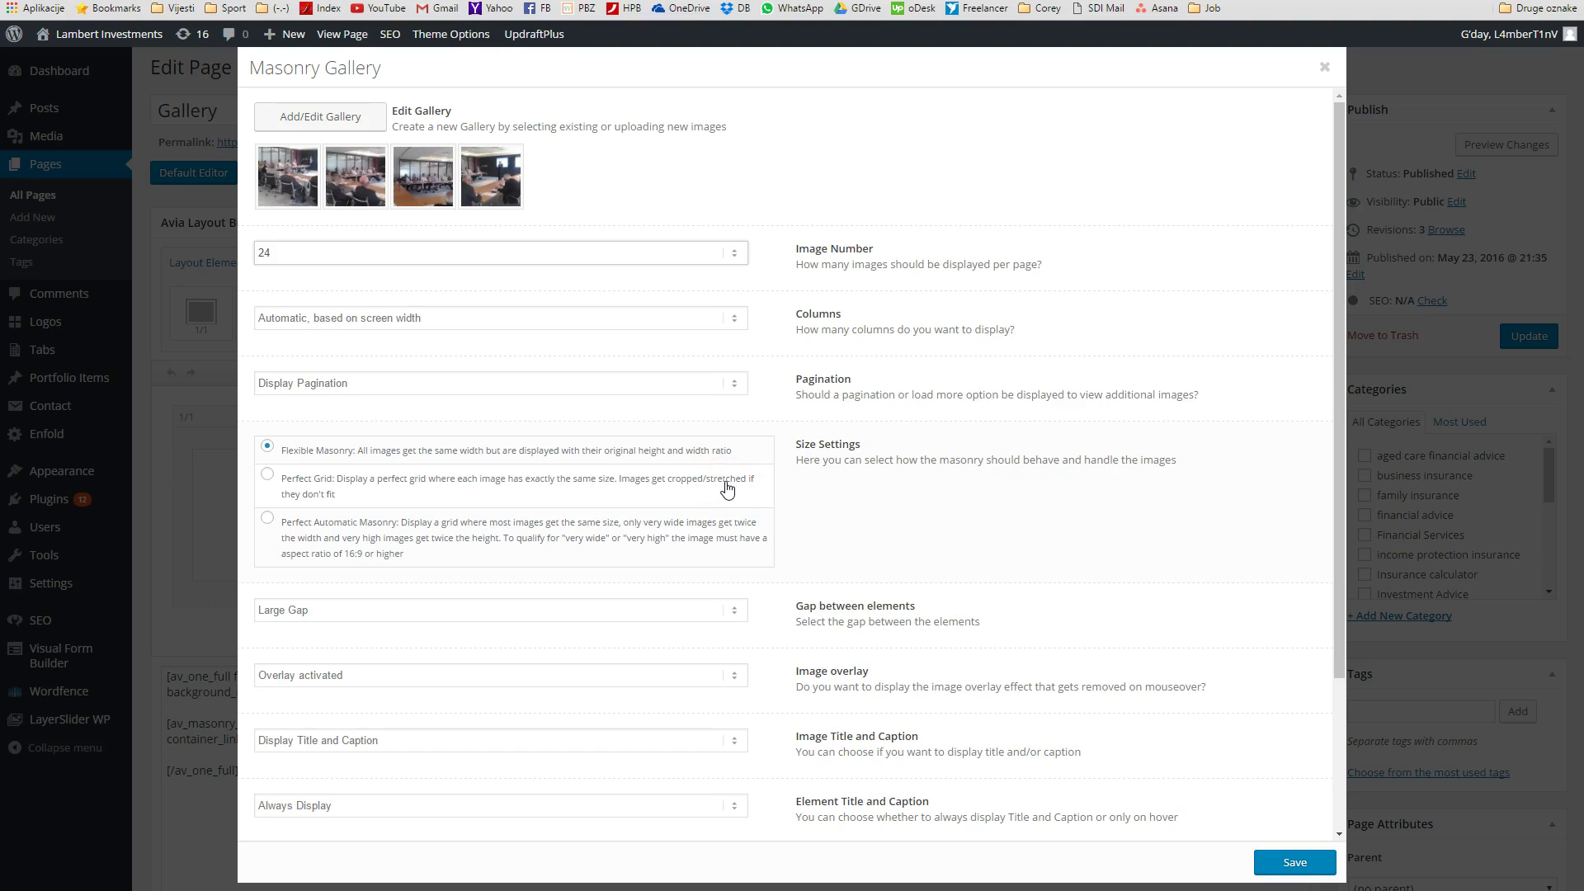
scroll(725, 481, "down", 3)
scroll(725, 484, "up", 3)
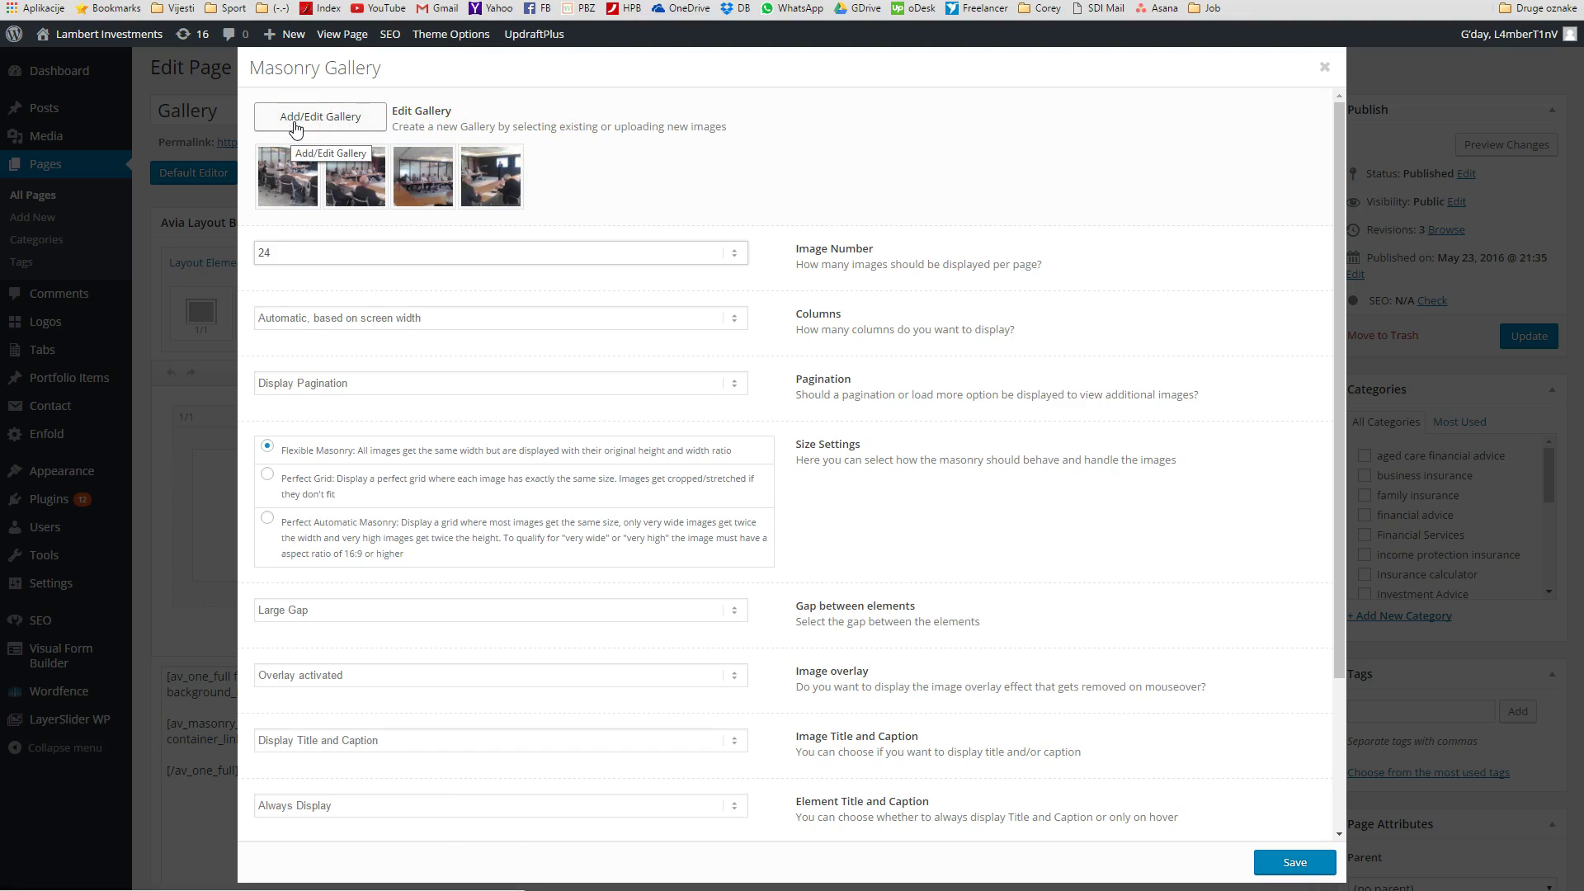
Open Add/Edit Gallery and switch to Add to Gallery to browse the media library.
left_click(299, 125)
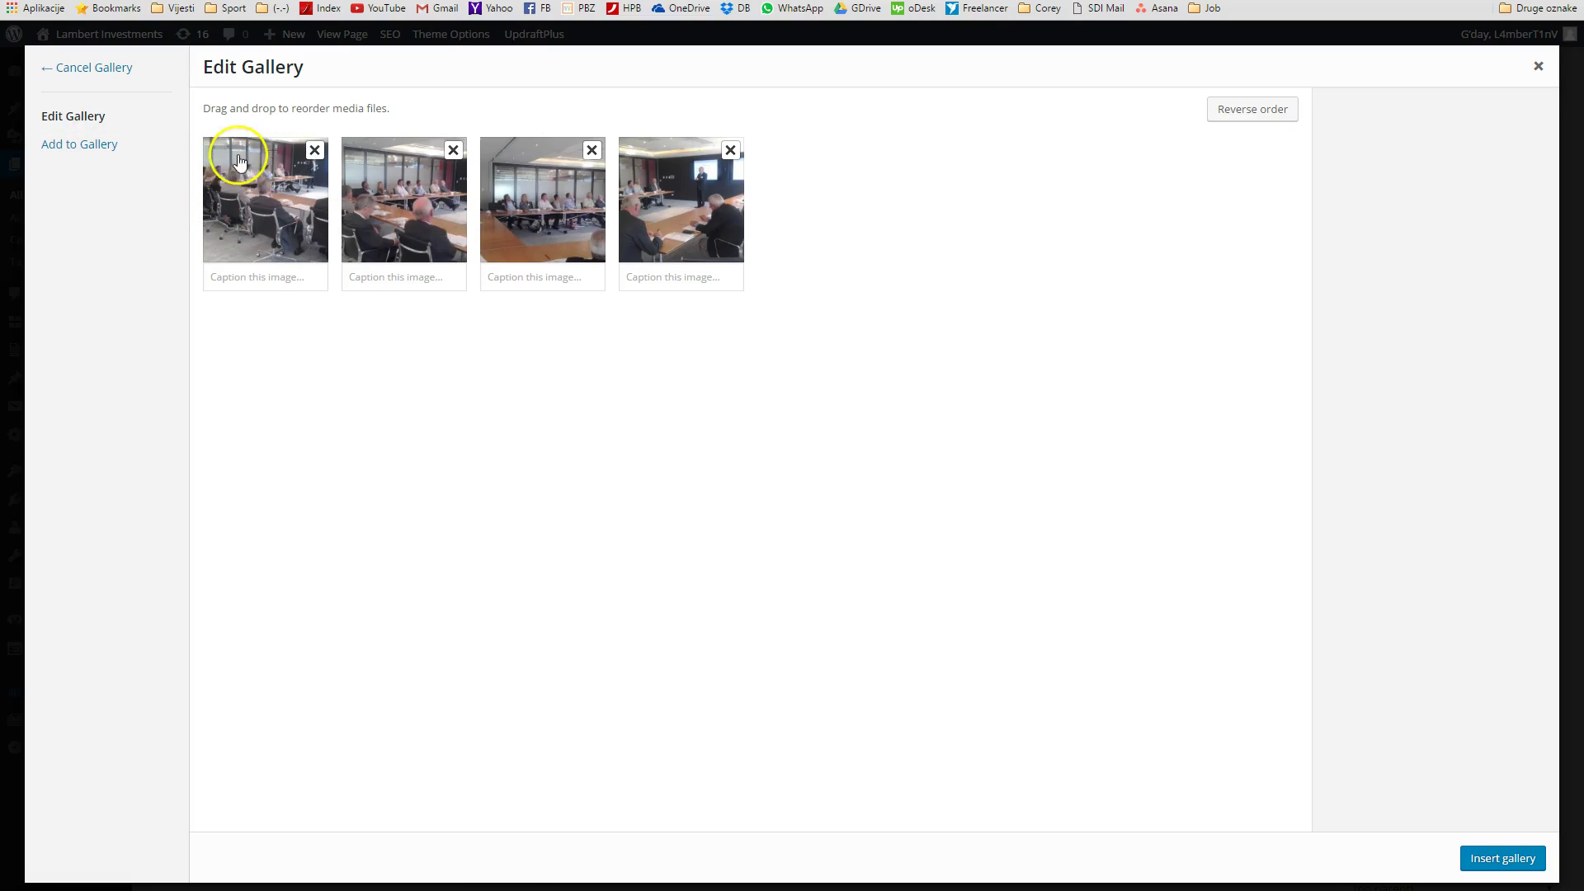
left_click(78, 148)
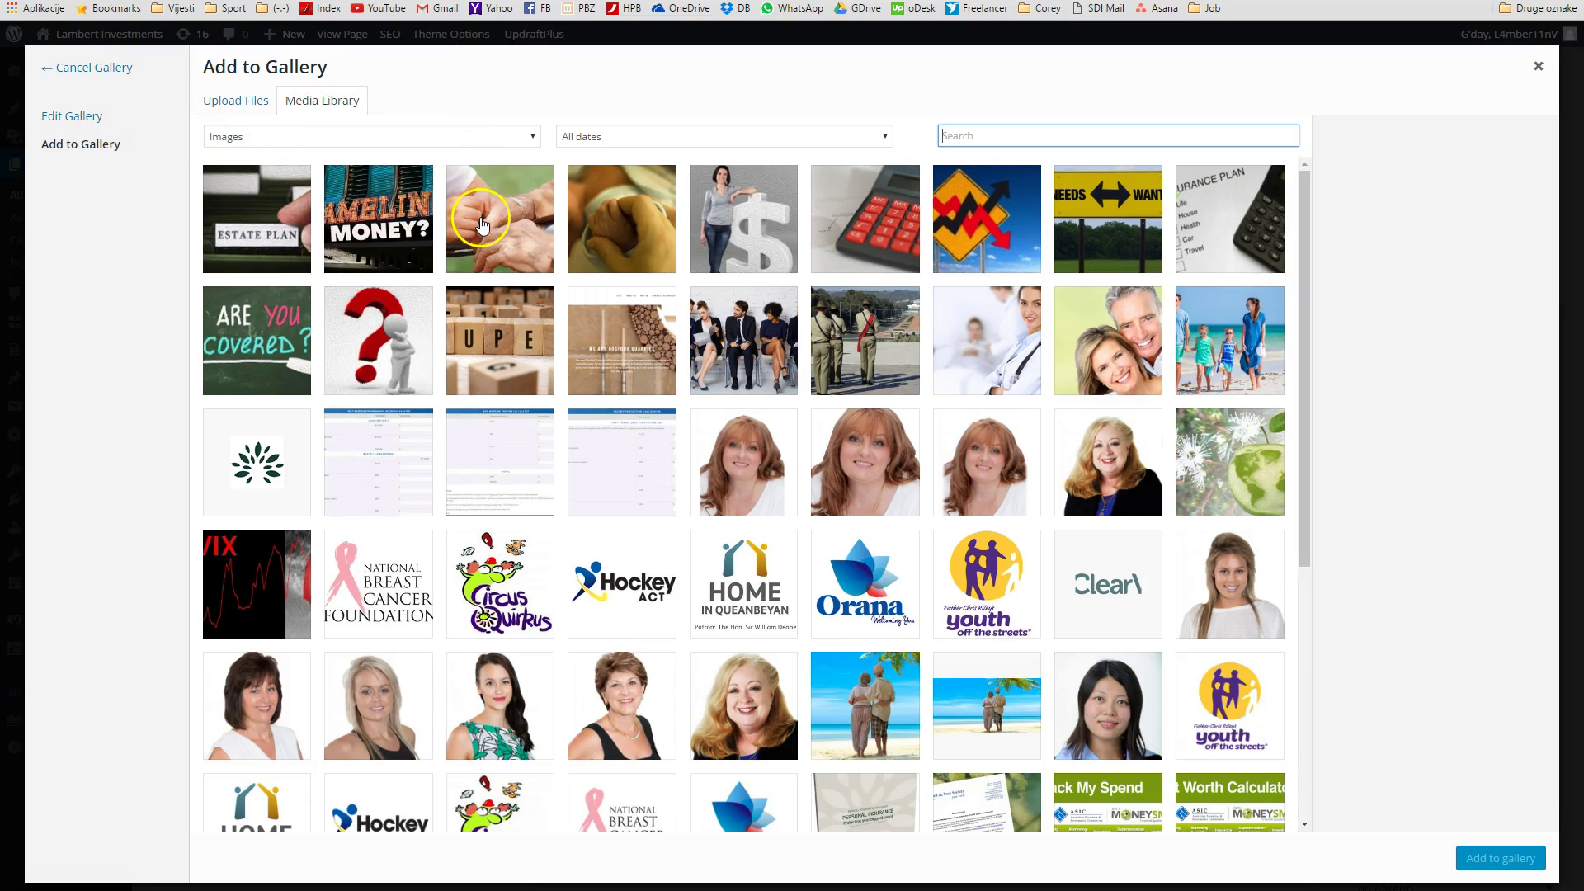
Open the file picker from the Upload Files tab to choose images from the Desktop.
left_click(233, 111)
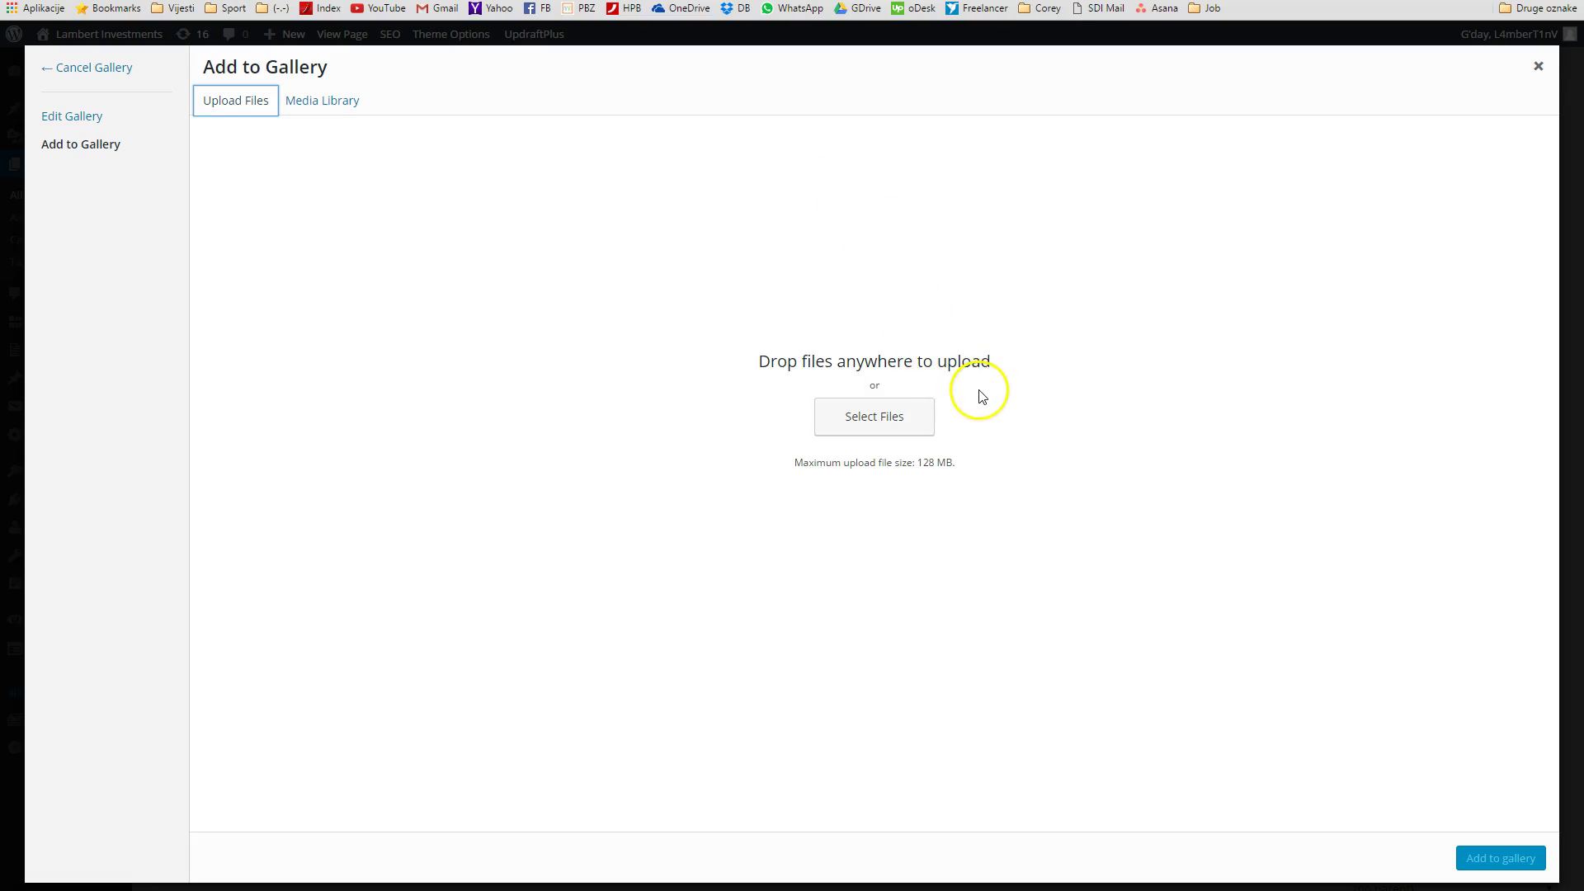
left_click(885, 427)
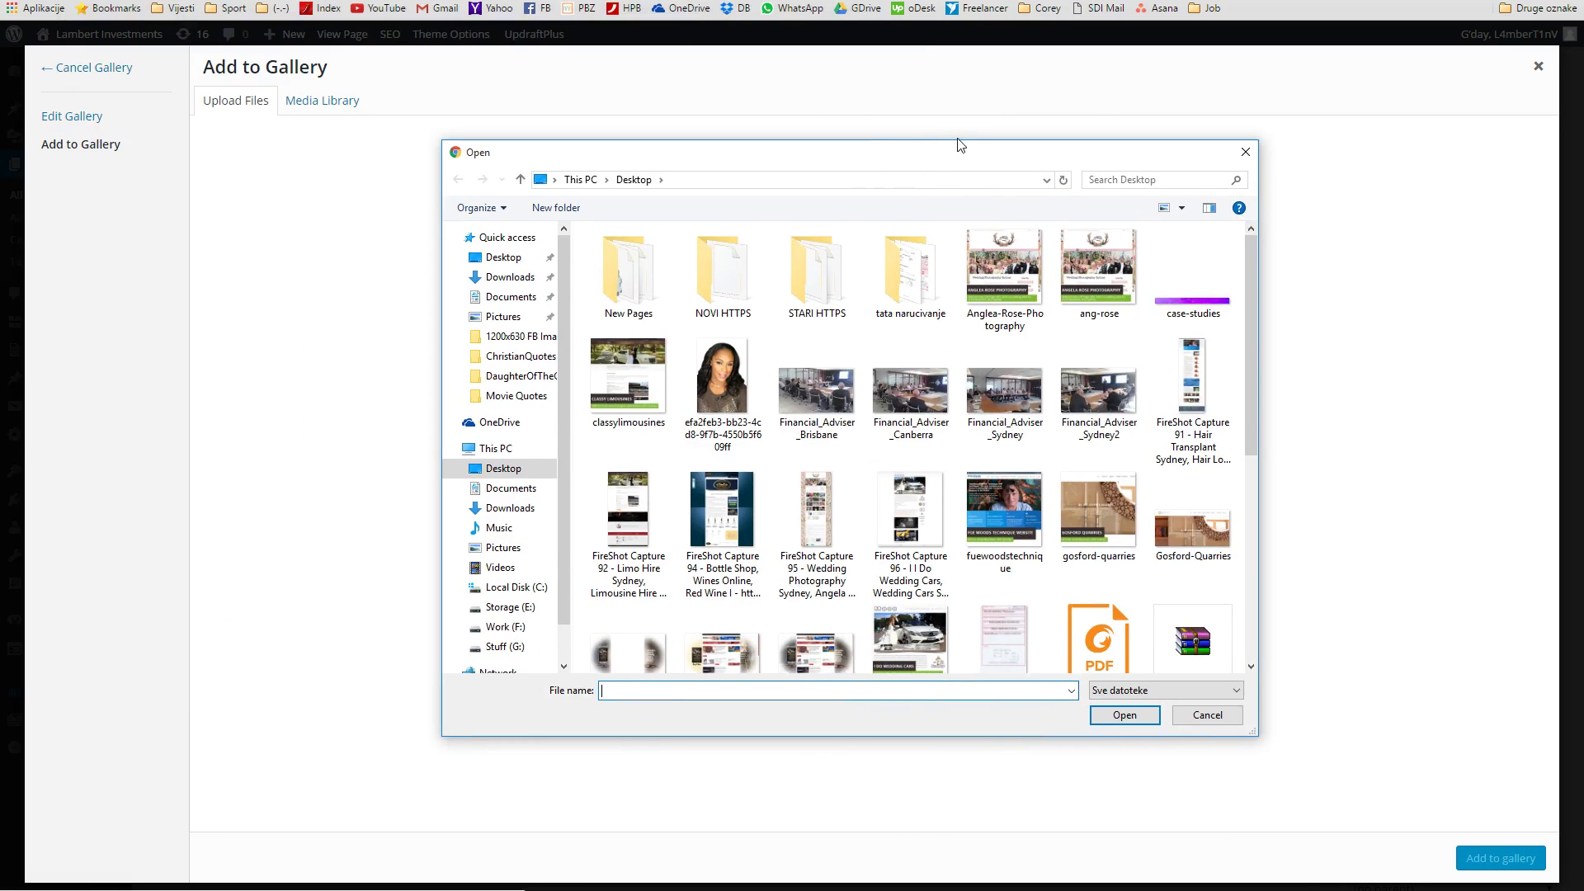
Select the Financial_Adviser_Brisbane image in the Open dialog.
left_click(829, 363)
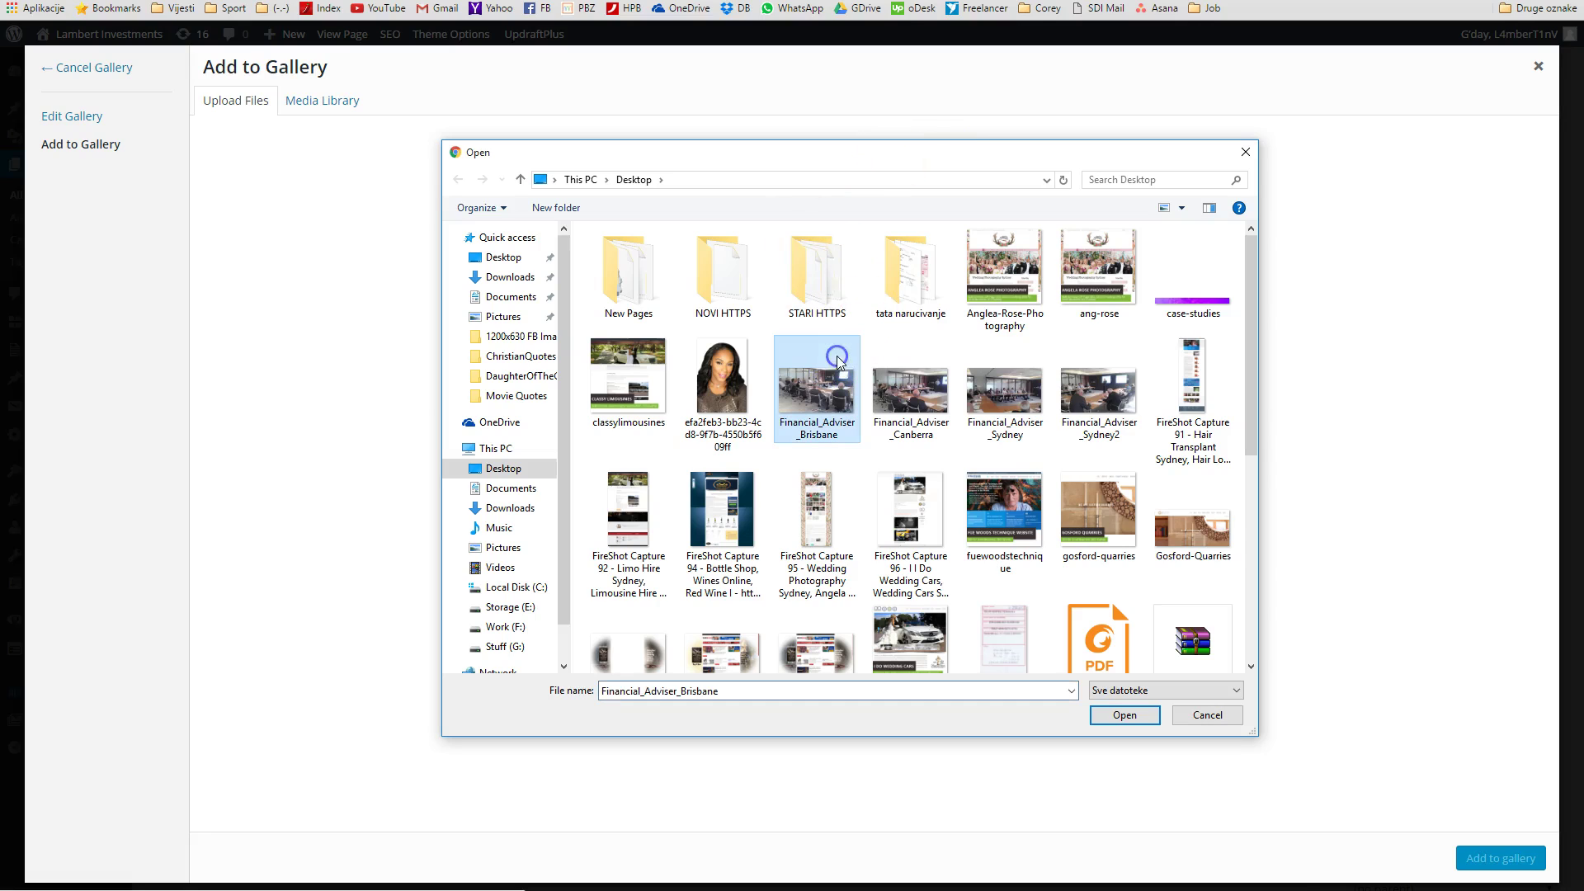
left_click(900, 495, "shift")
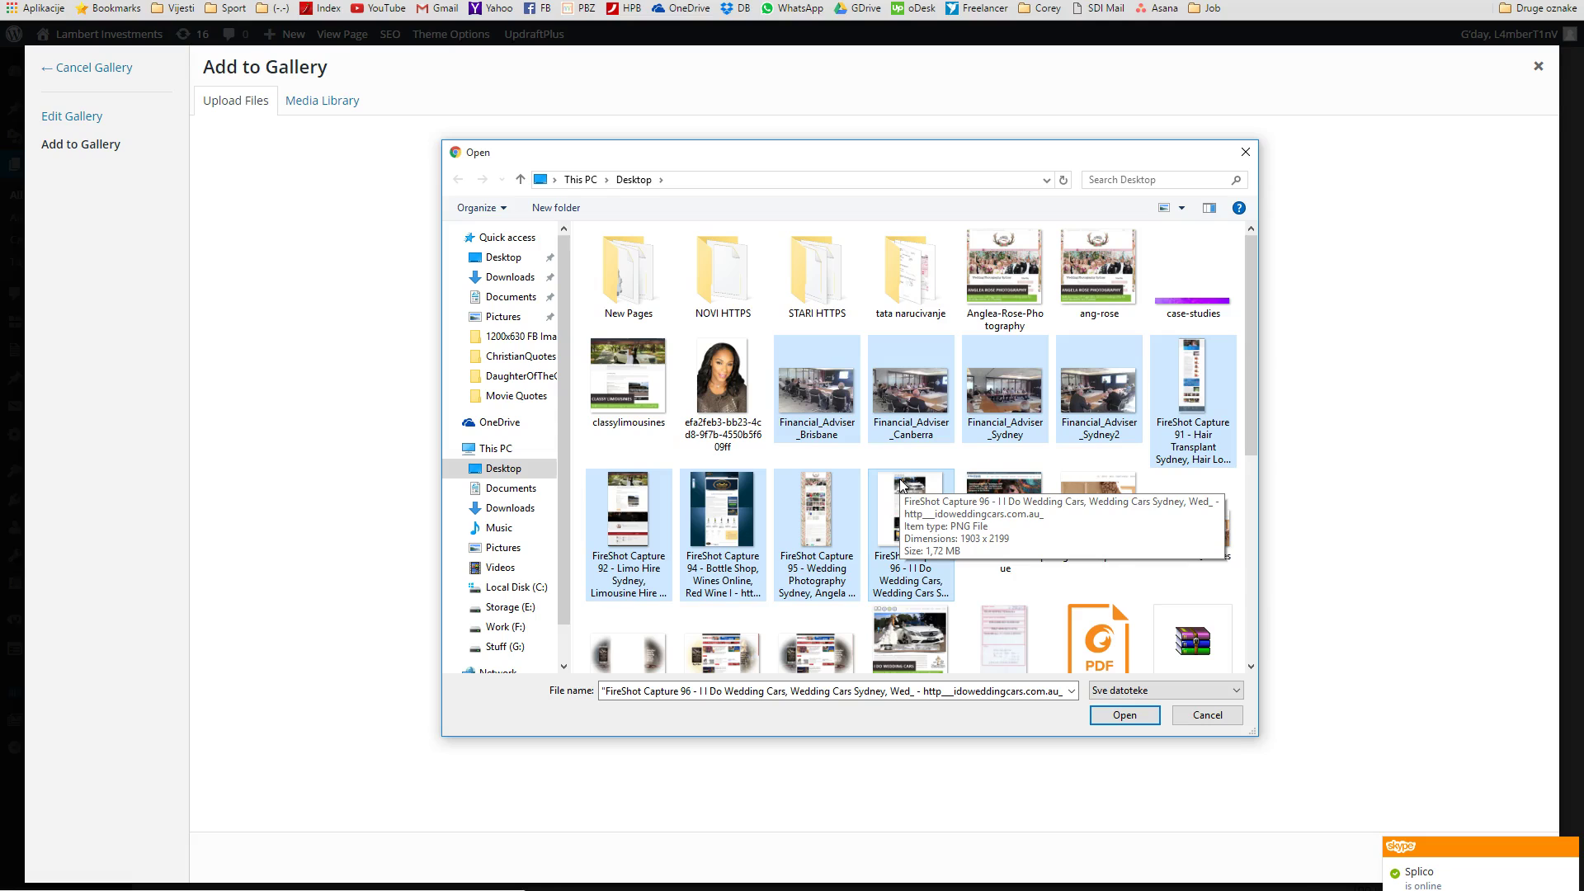
left_click(822, 384)
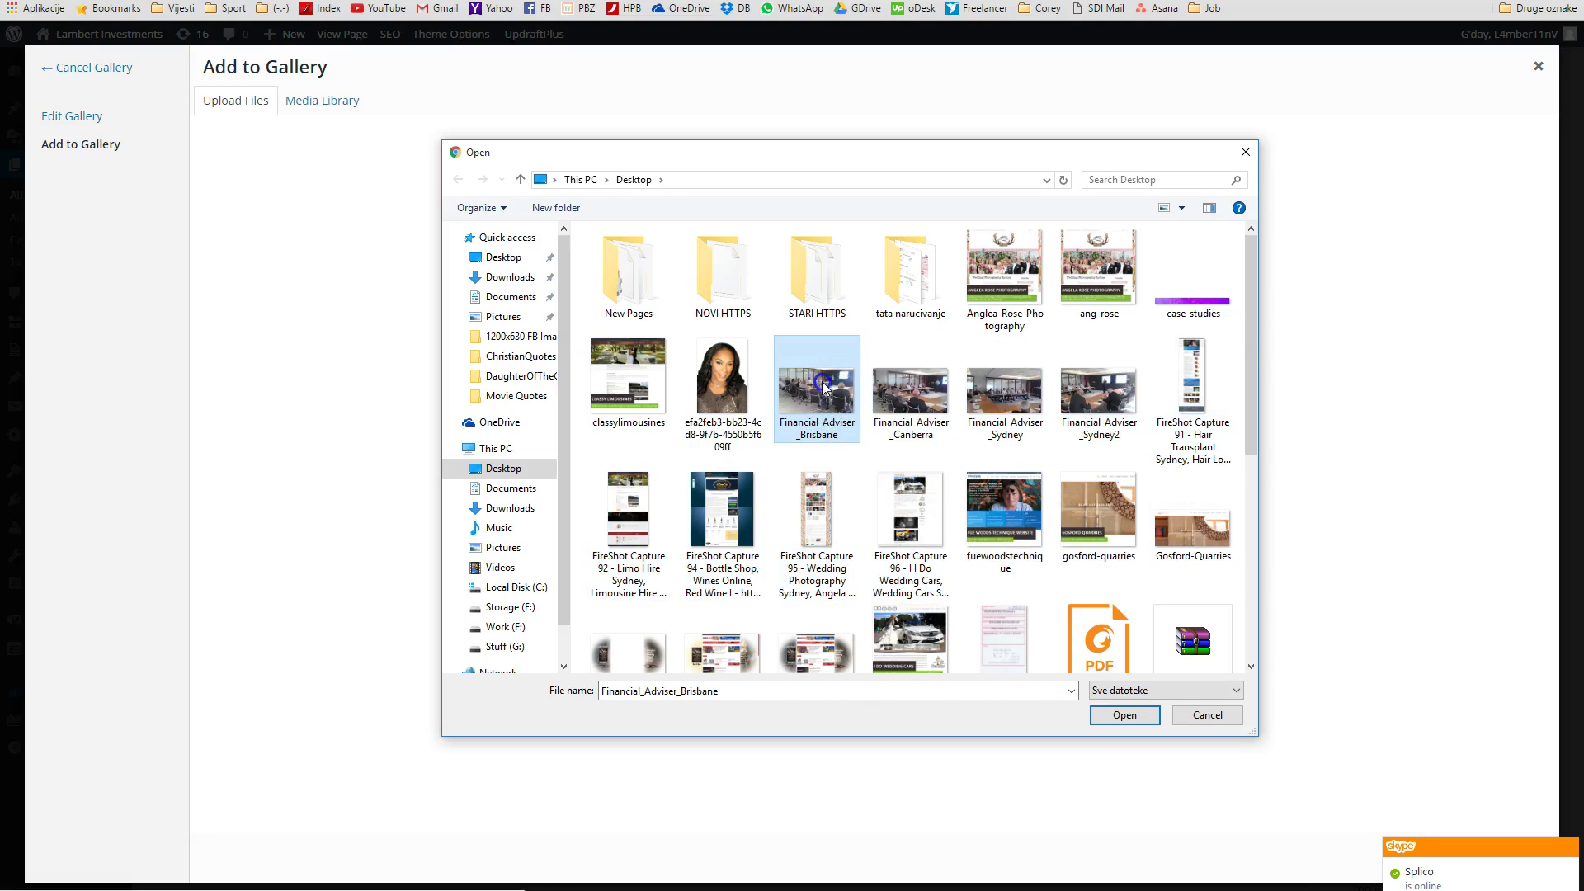
left_click(824, 387)
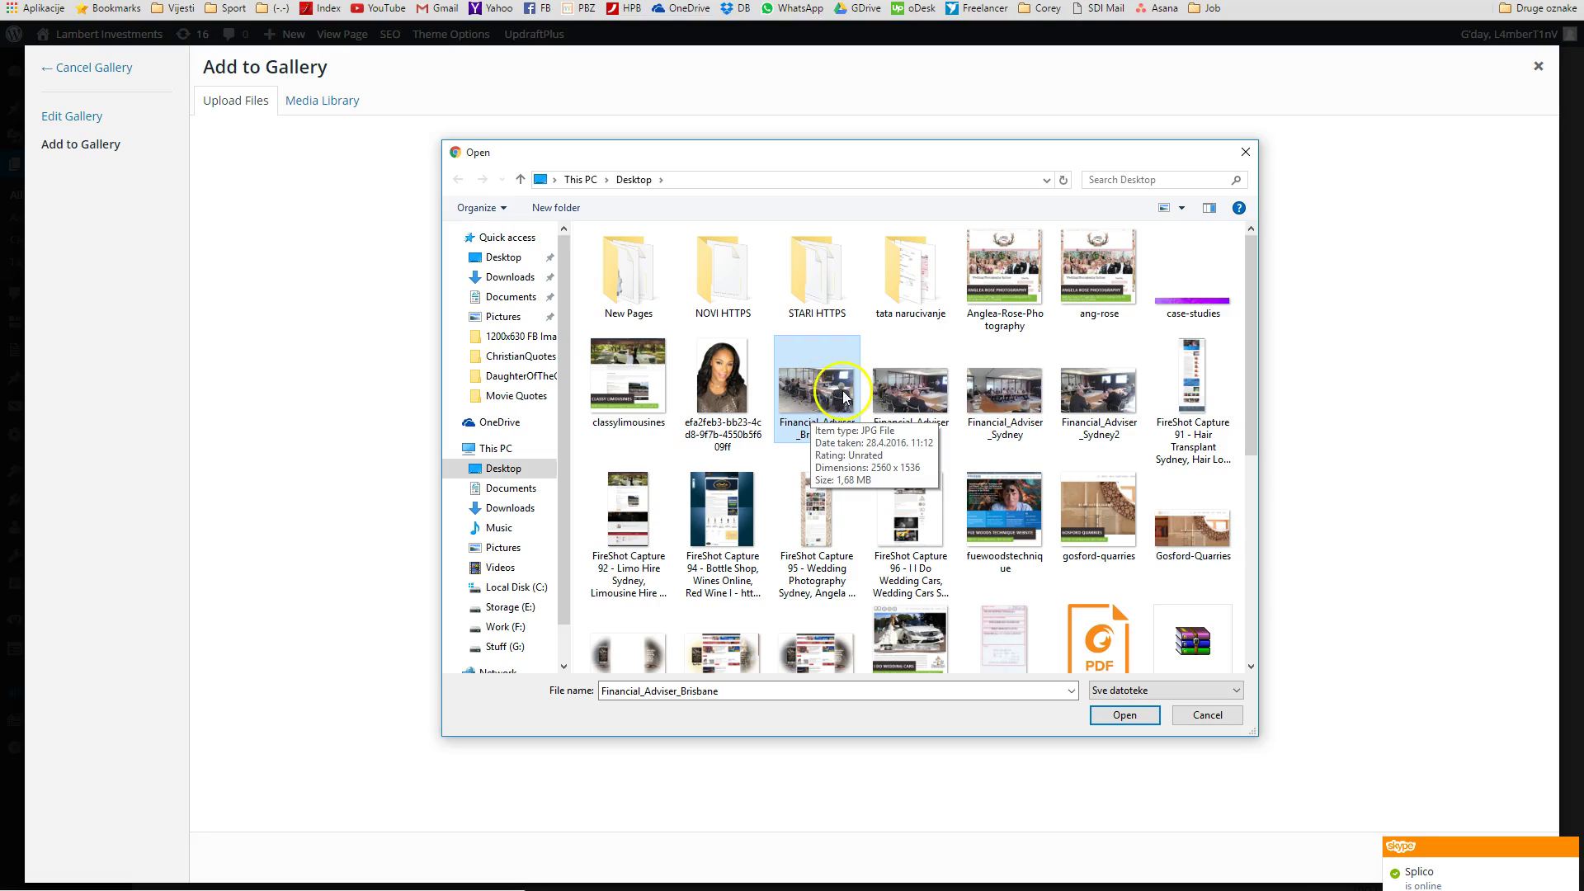
left_click(846, 386)
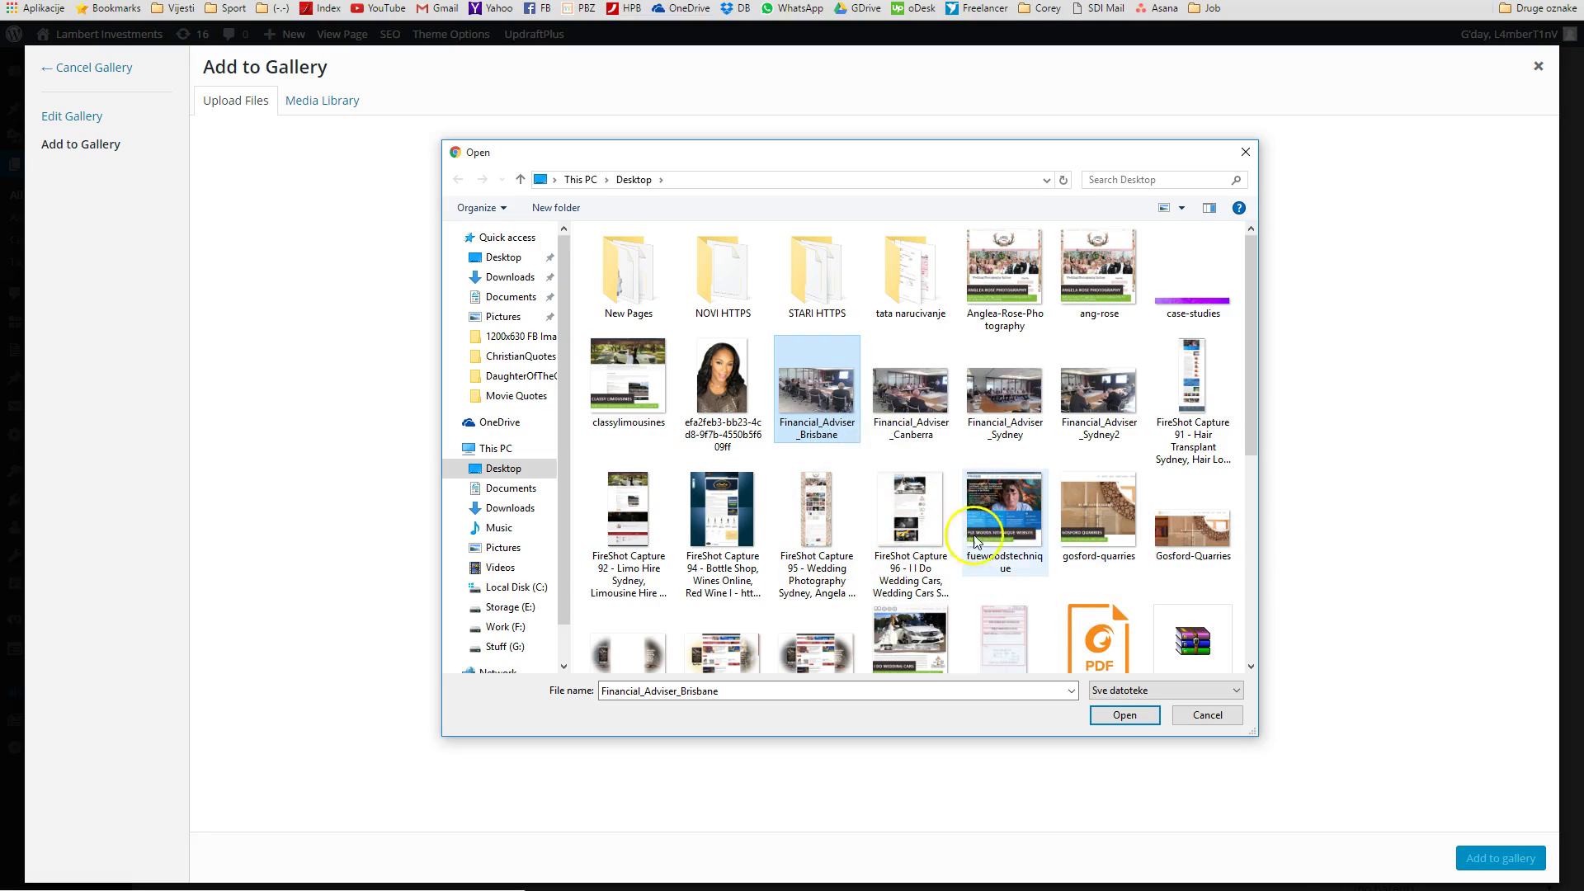
Extend the selection through Gosford-Quarries and gutteraddsample, settle on fuewoodstechnique, then cancel without uploading.
left_click(1014, 544, "shift")
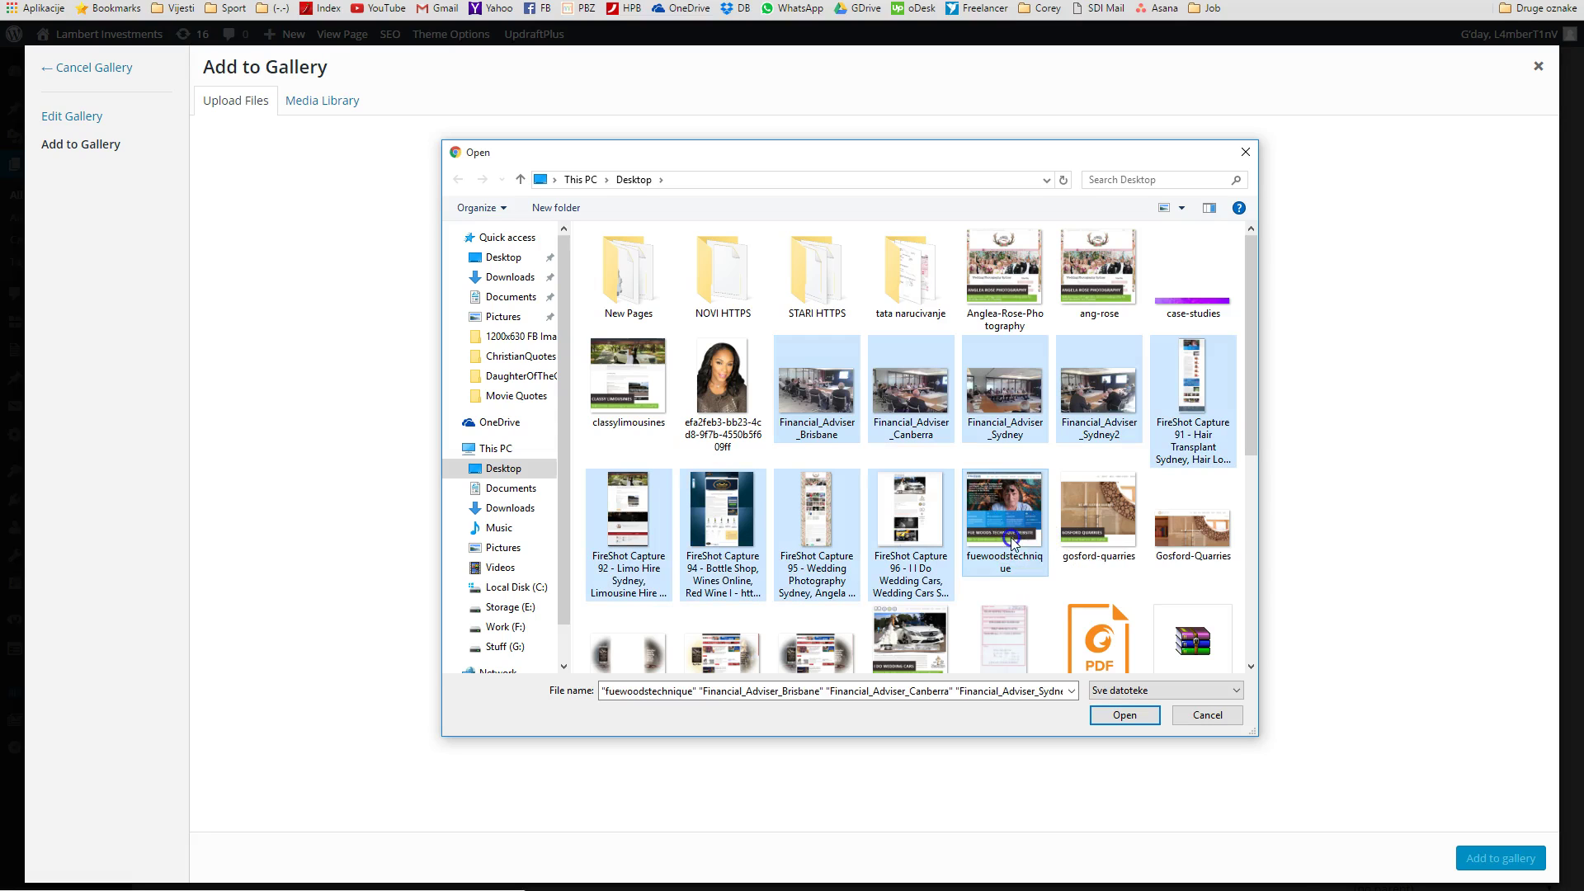
left_click(1097, 512, "shift")
left_click(757, 528, "shift")
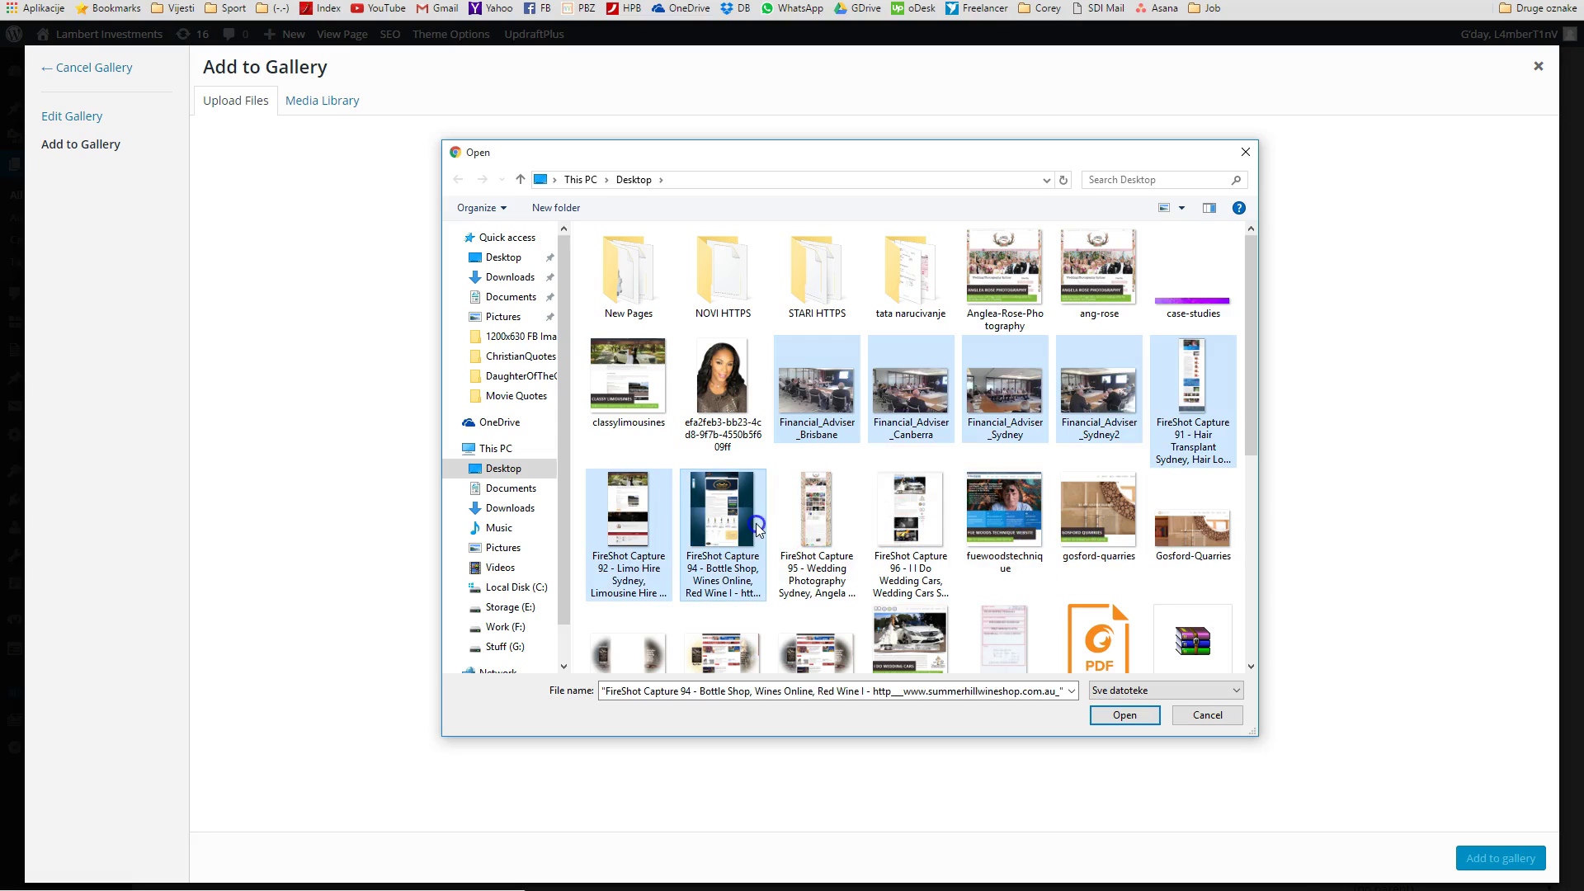
left_click(818, 517, "shift")
left_click(908, 516, "shift")
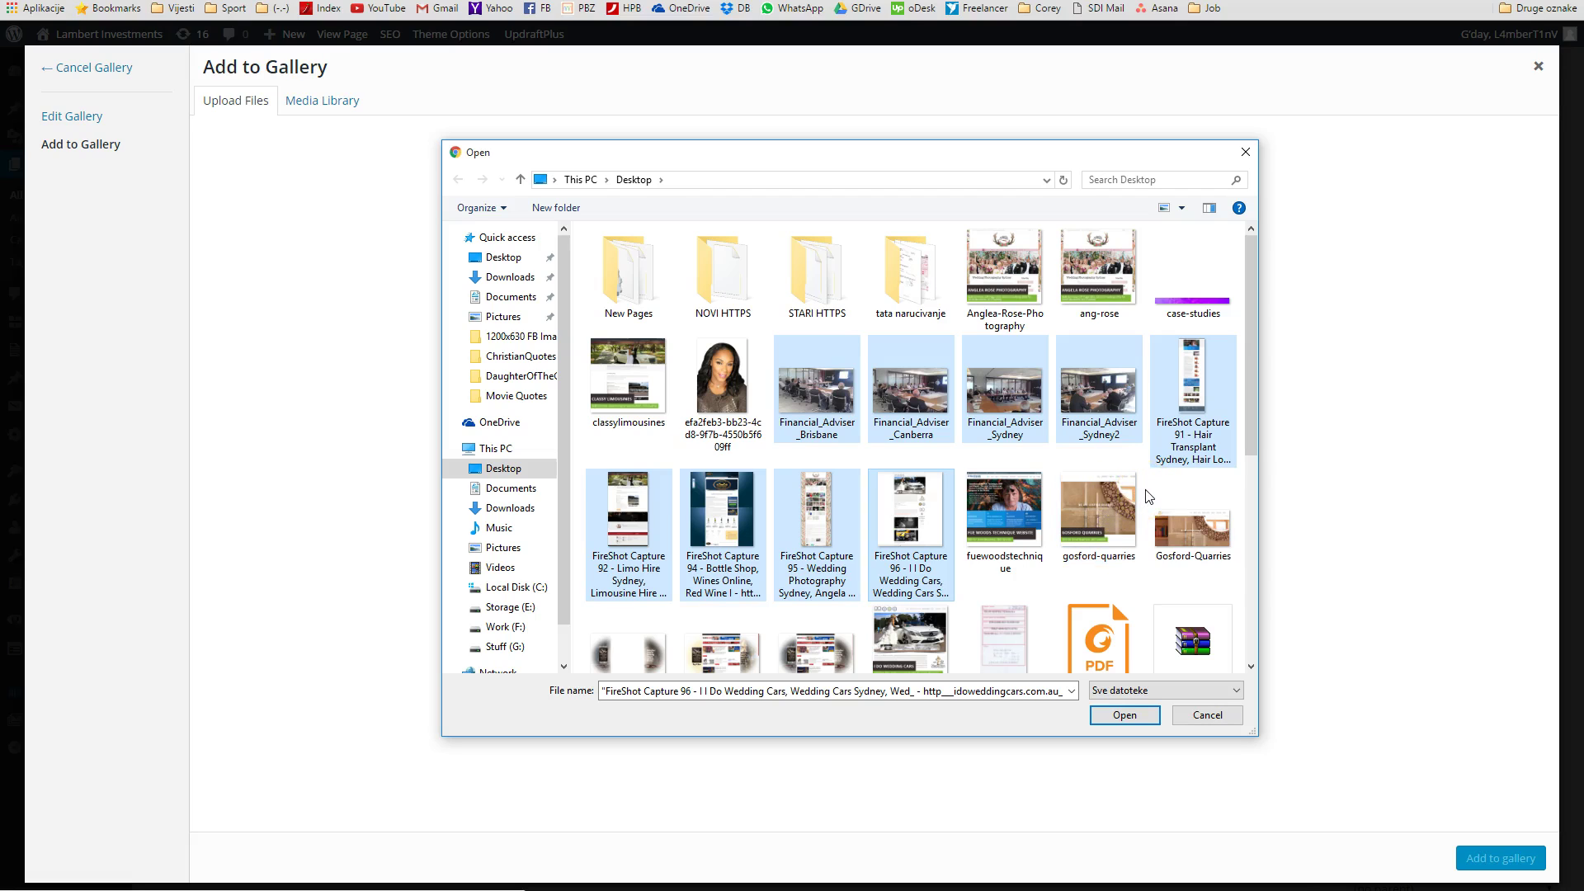
left_click(1183, 520, "shift")
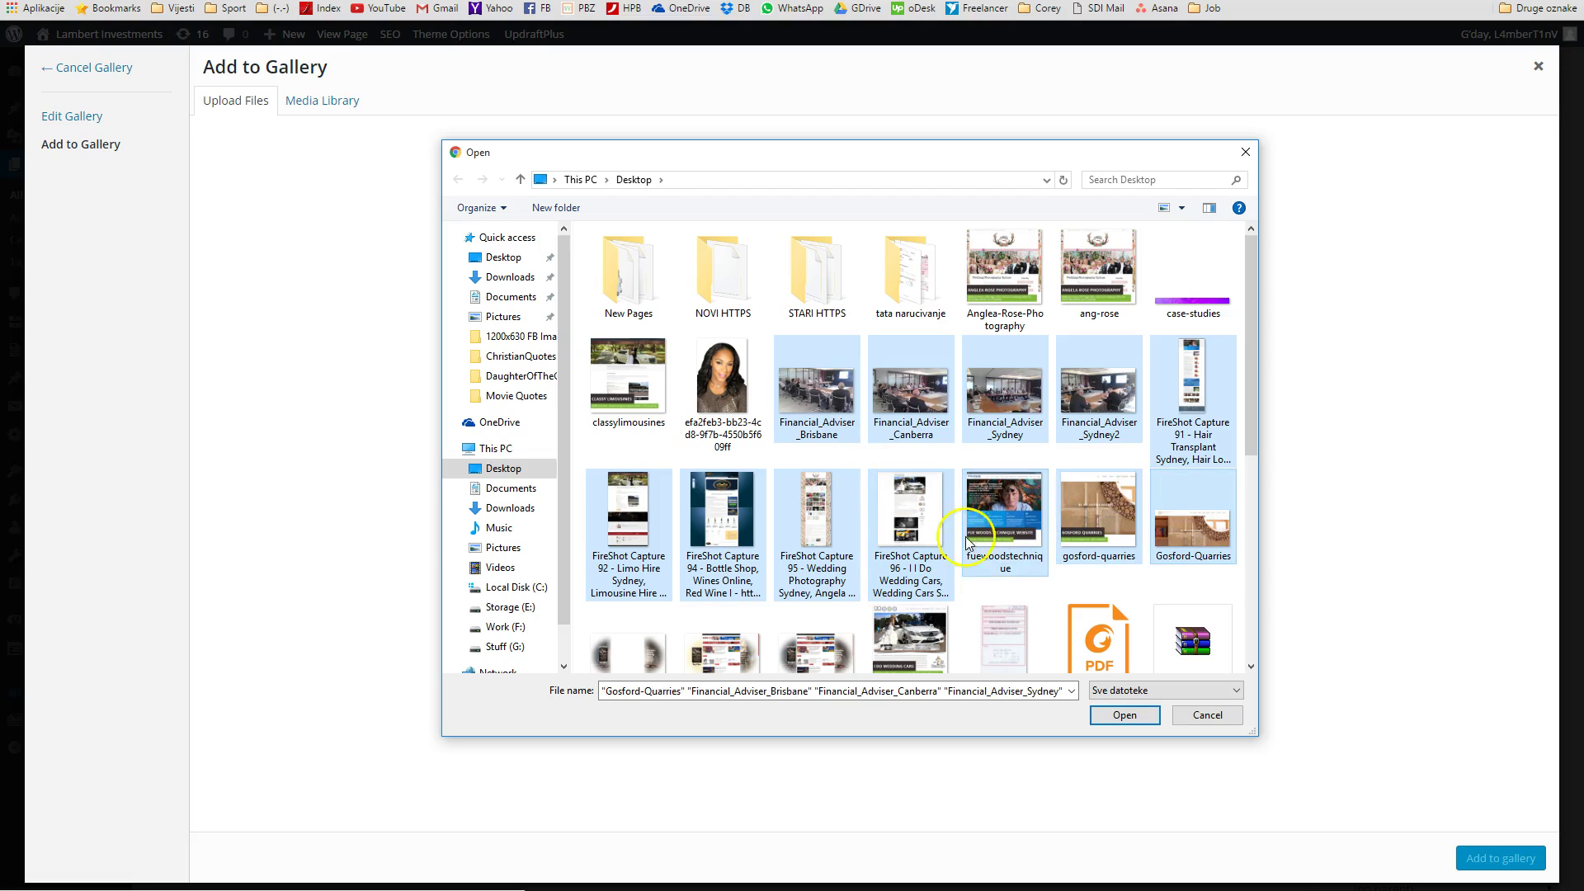
left_click(828, 650, "shift")
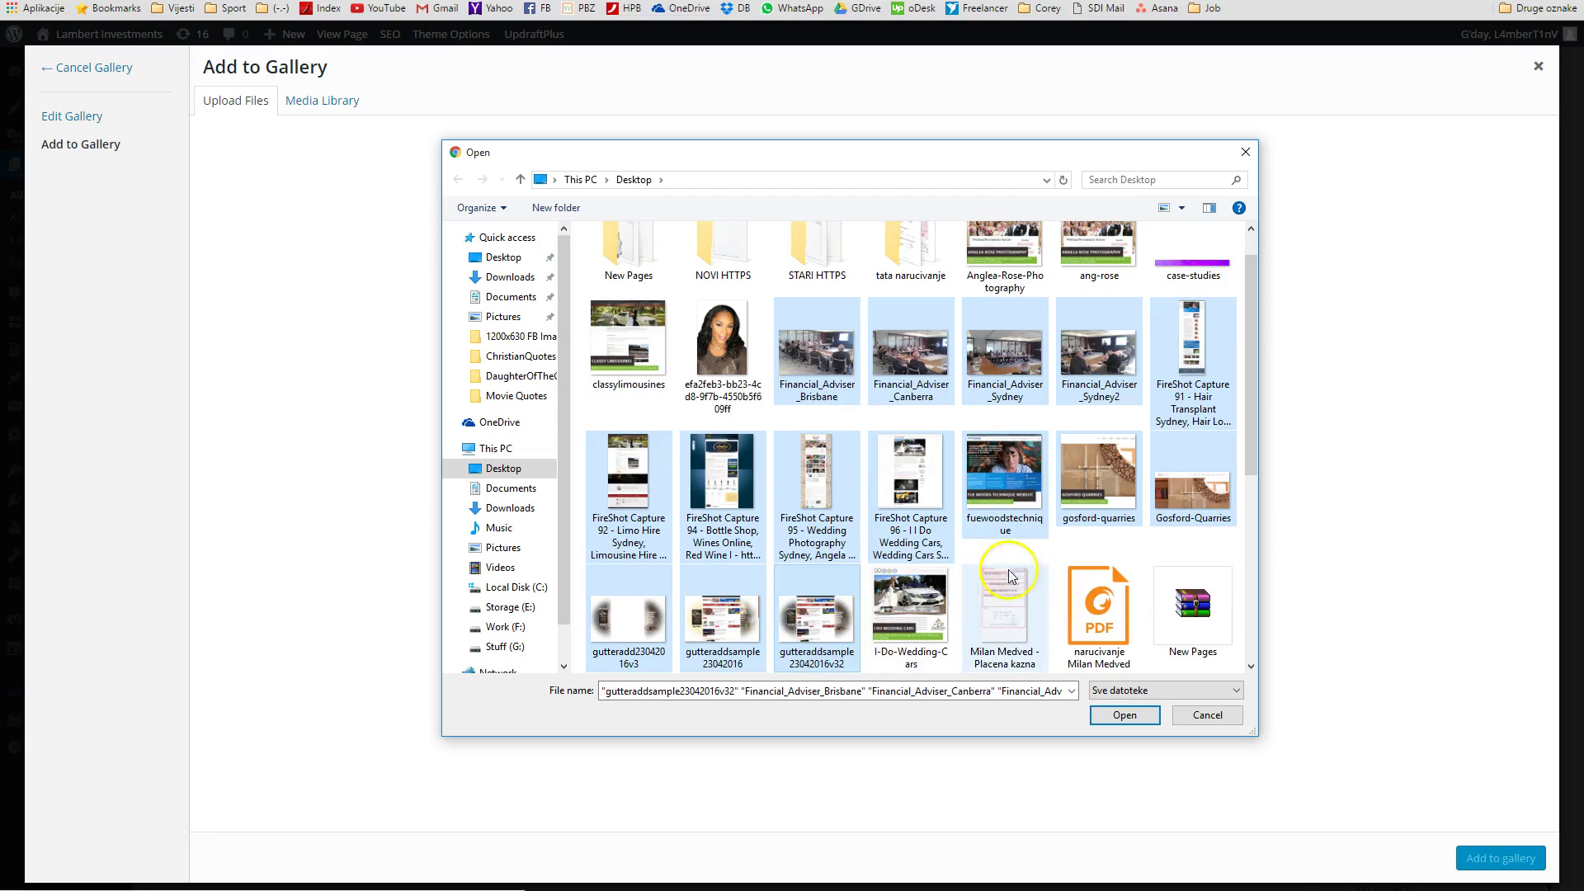
left_click(1002, 468)
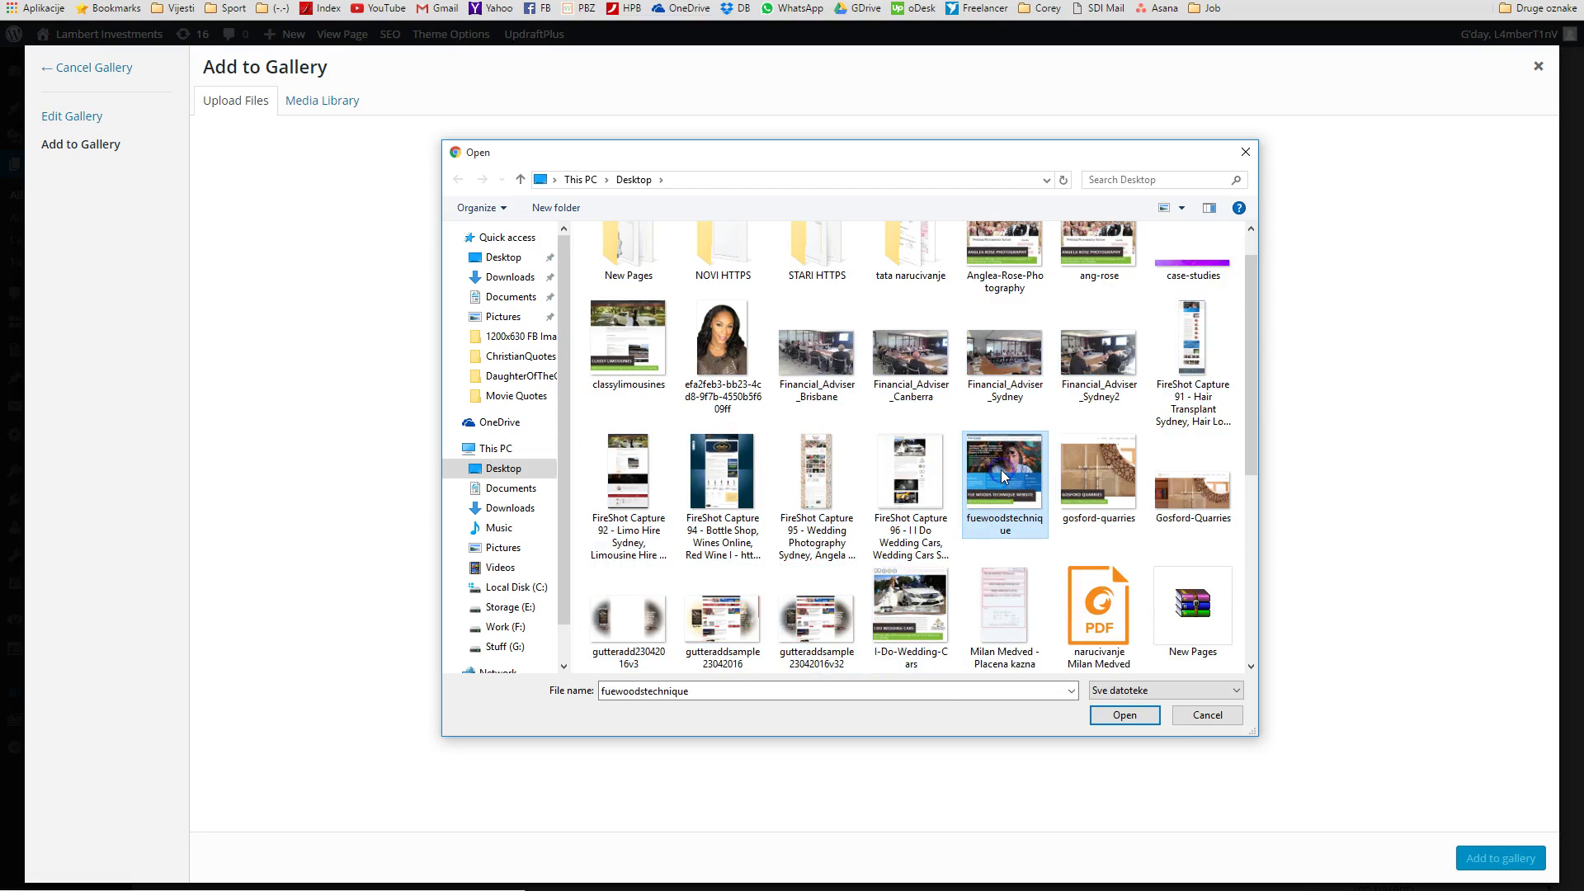
left_click(1206, 716)
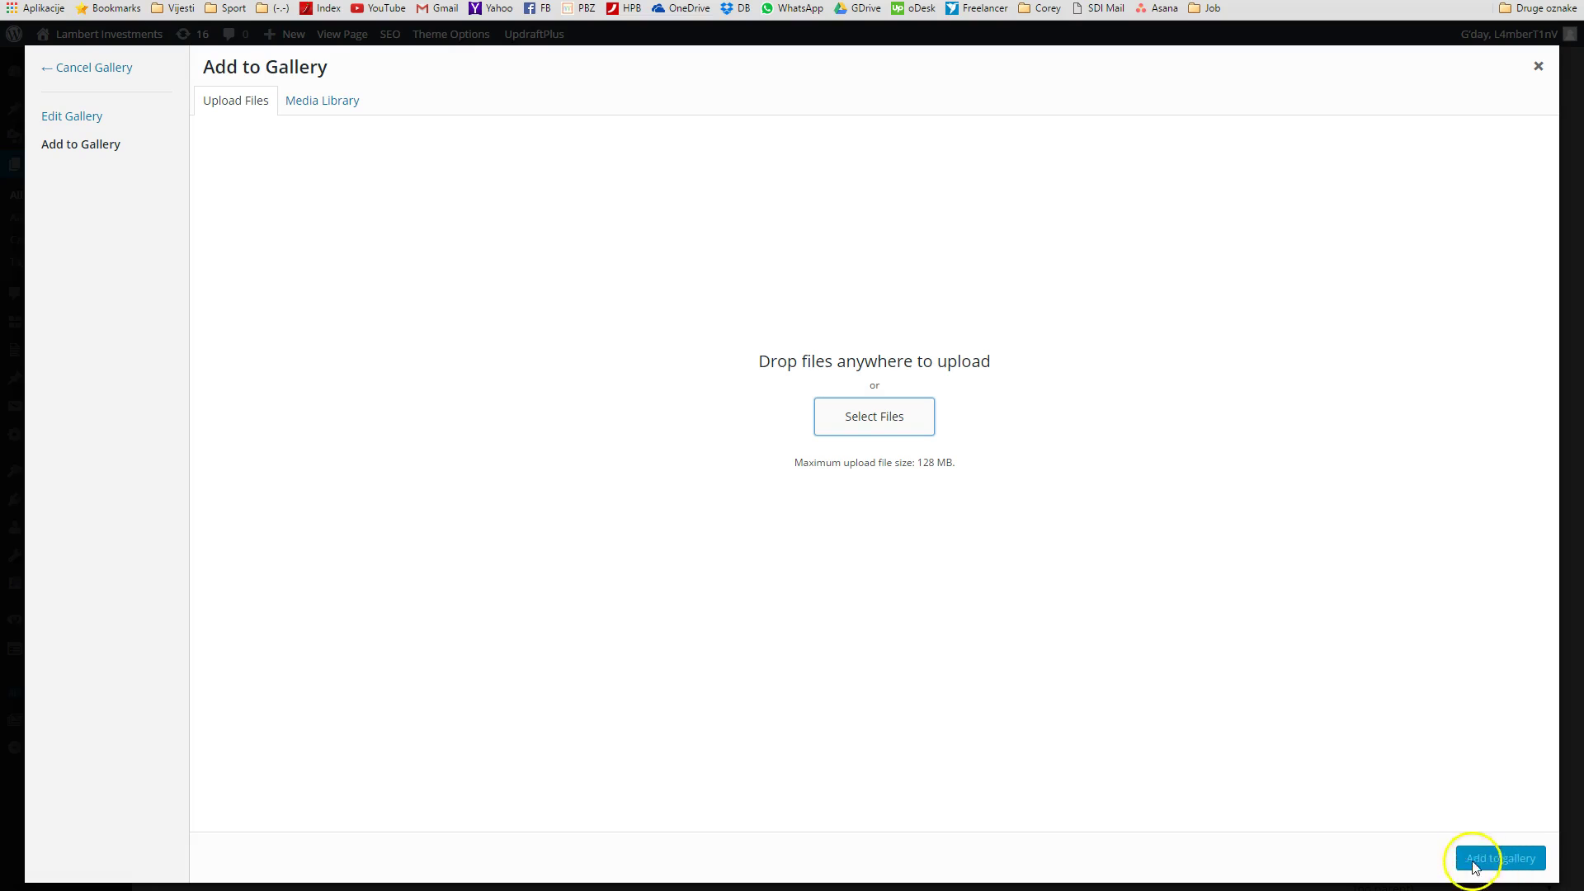
Close the Add to Gallery media window to return to the Masonry Gallery settings.
left_click(1536, 69)
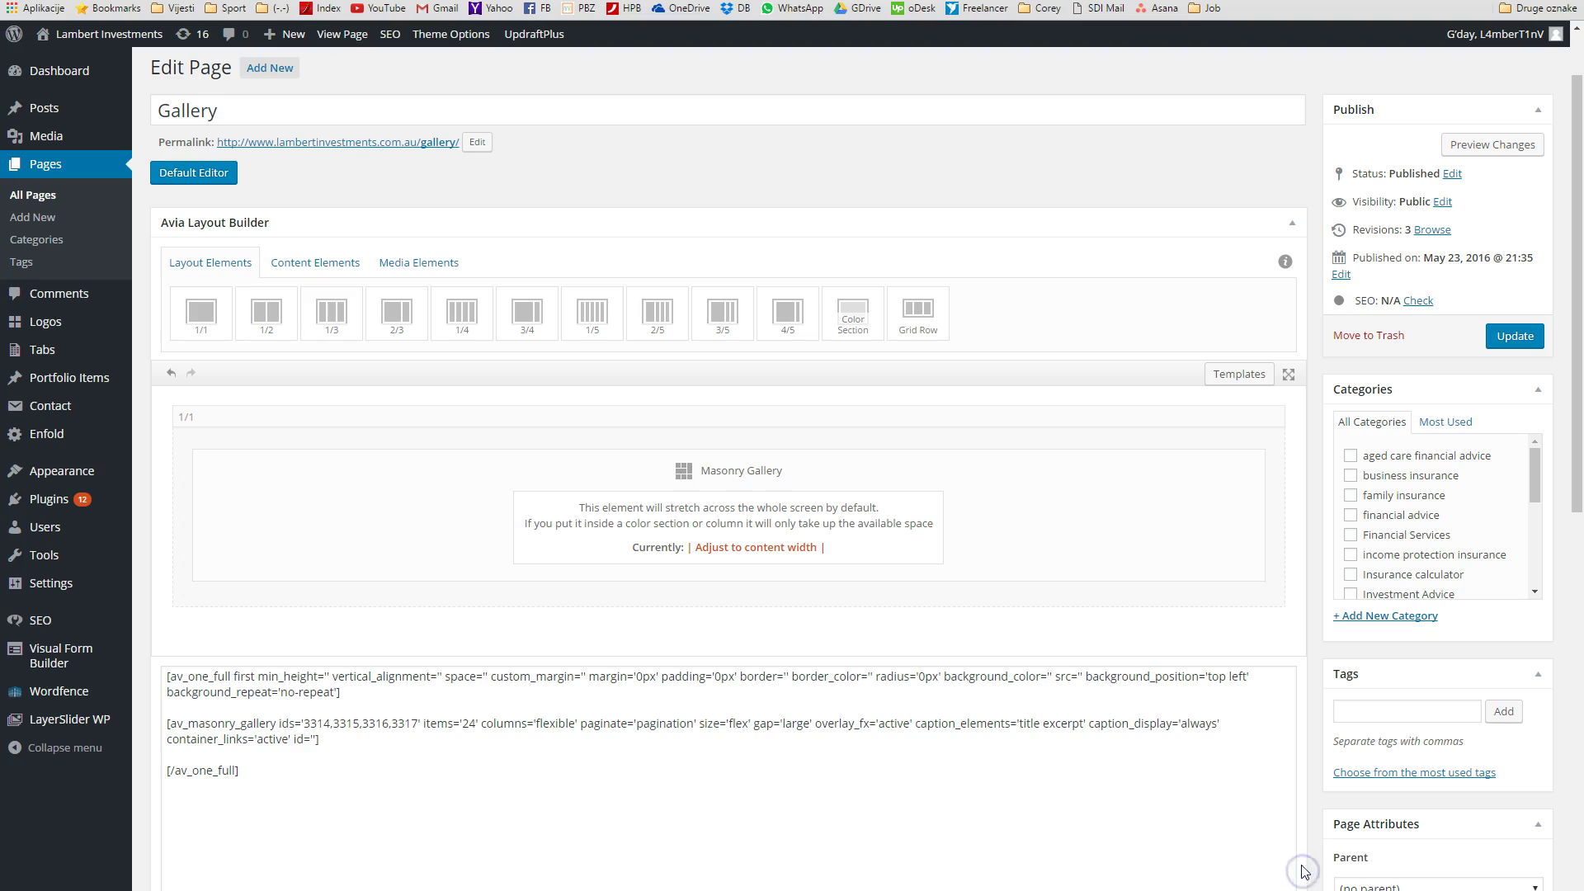
Save the unchanged Masonry Gallery settings and scroll back to the top of Edit Page.
left_click(1175, 479)
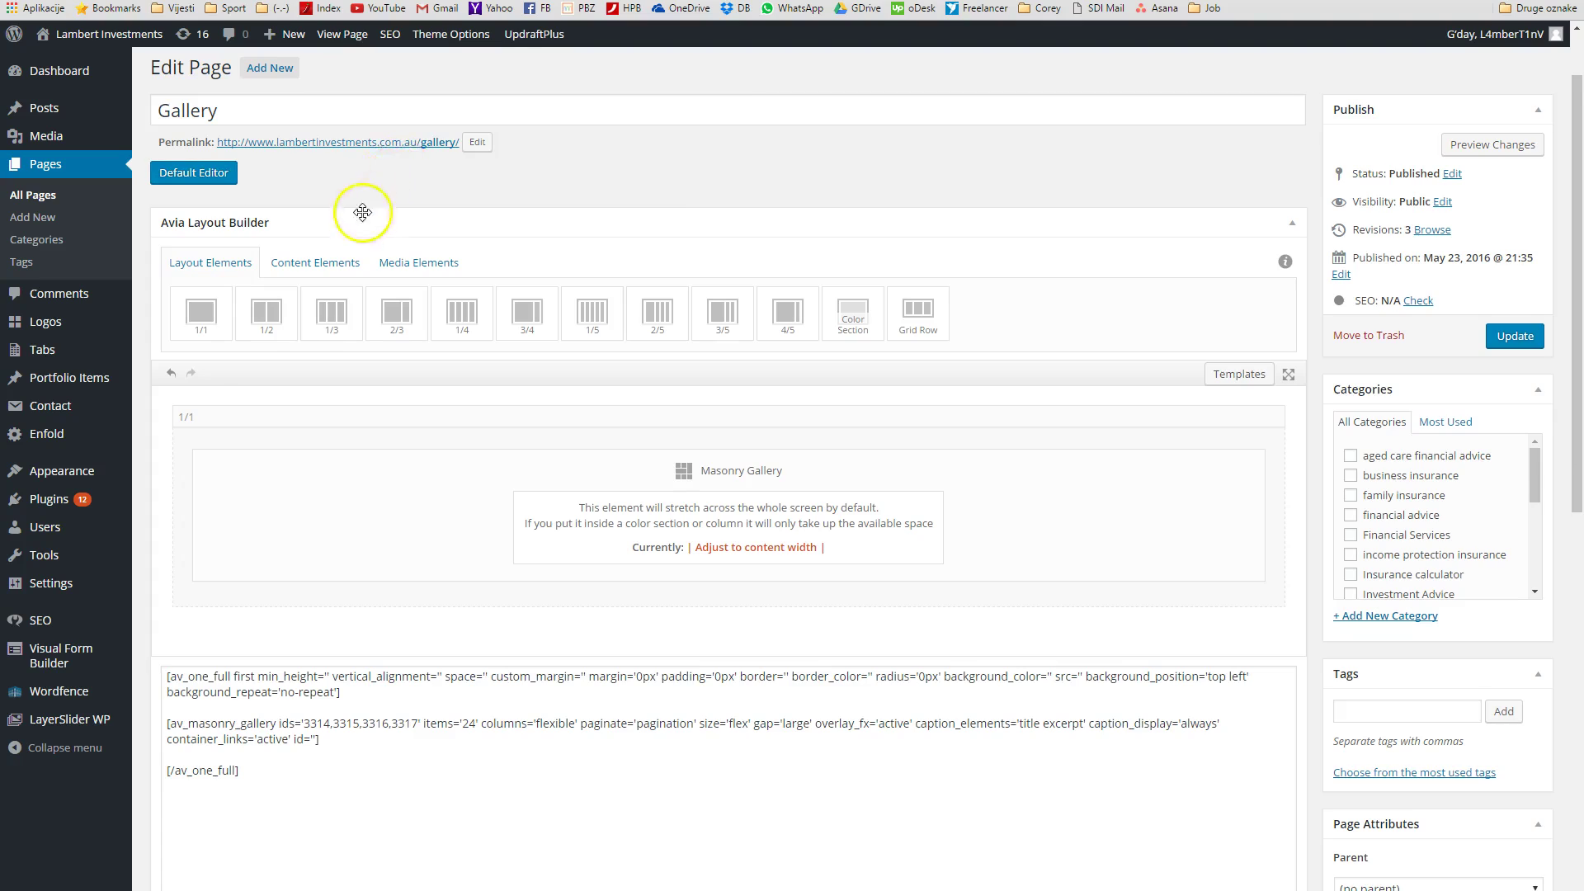
scroll(363, 212, "up", 1)
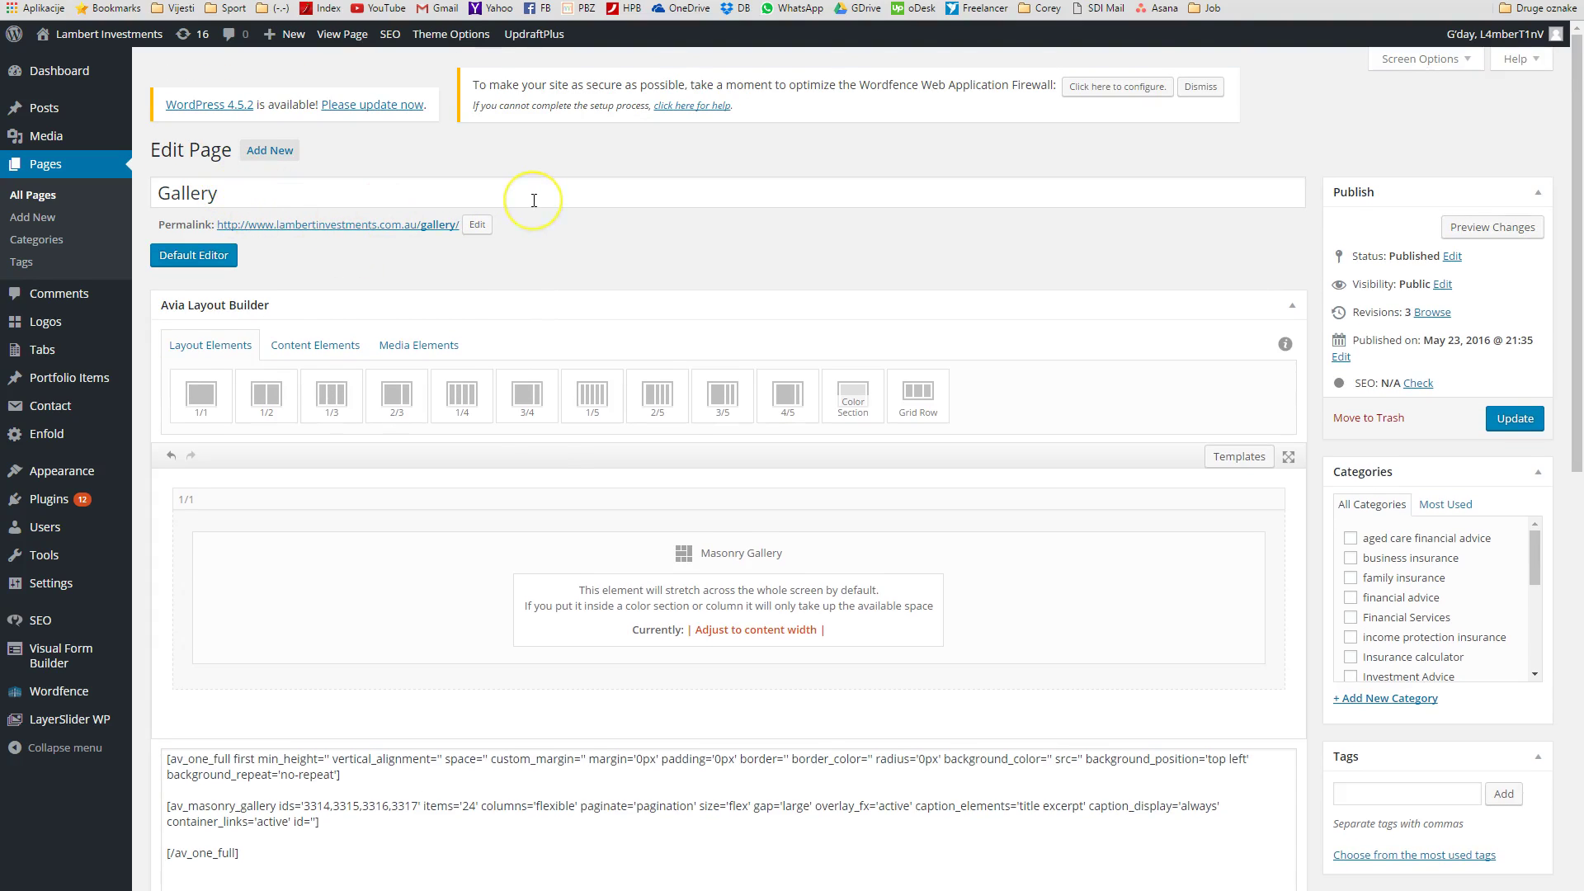